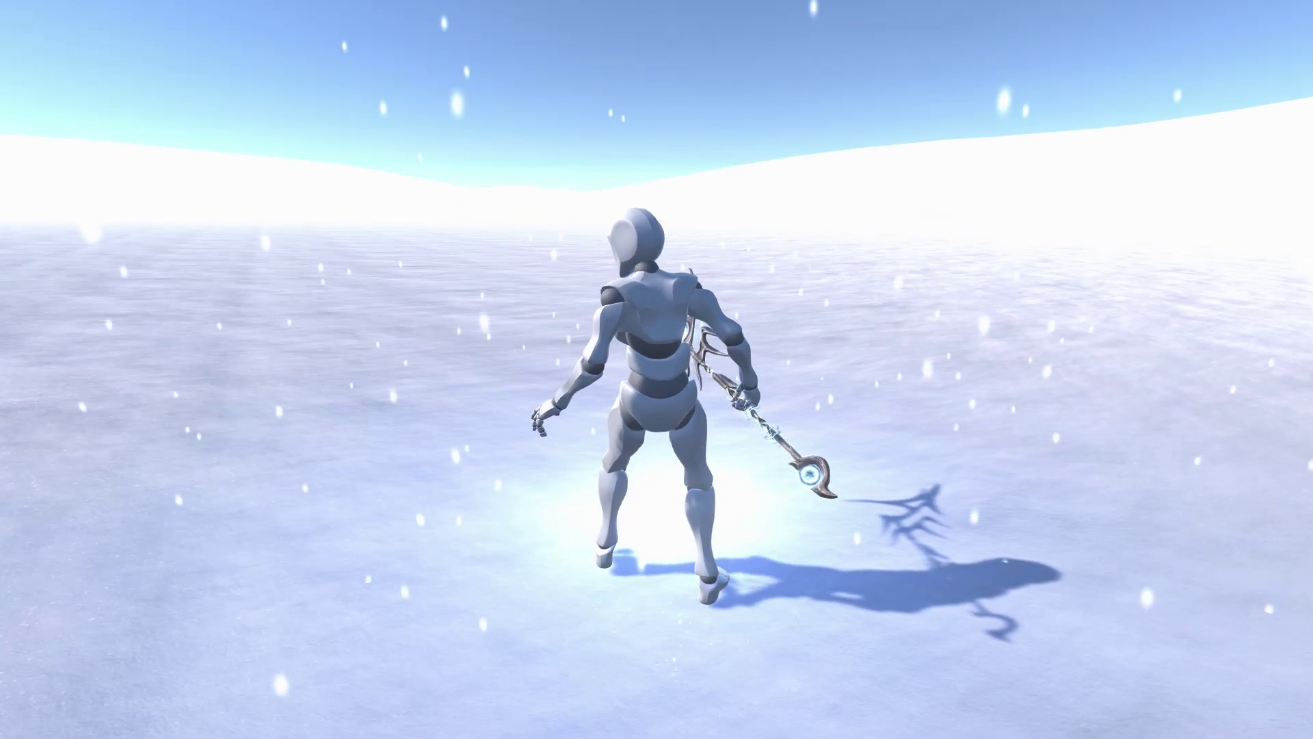
- Open the sandstorm and snowfall effect video on YouTube in Chrome
{"action": "key", "text": "super"}
{"action": "left_click", "coordinate": [157, 726]}
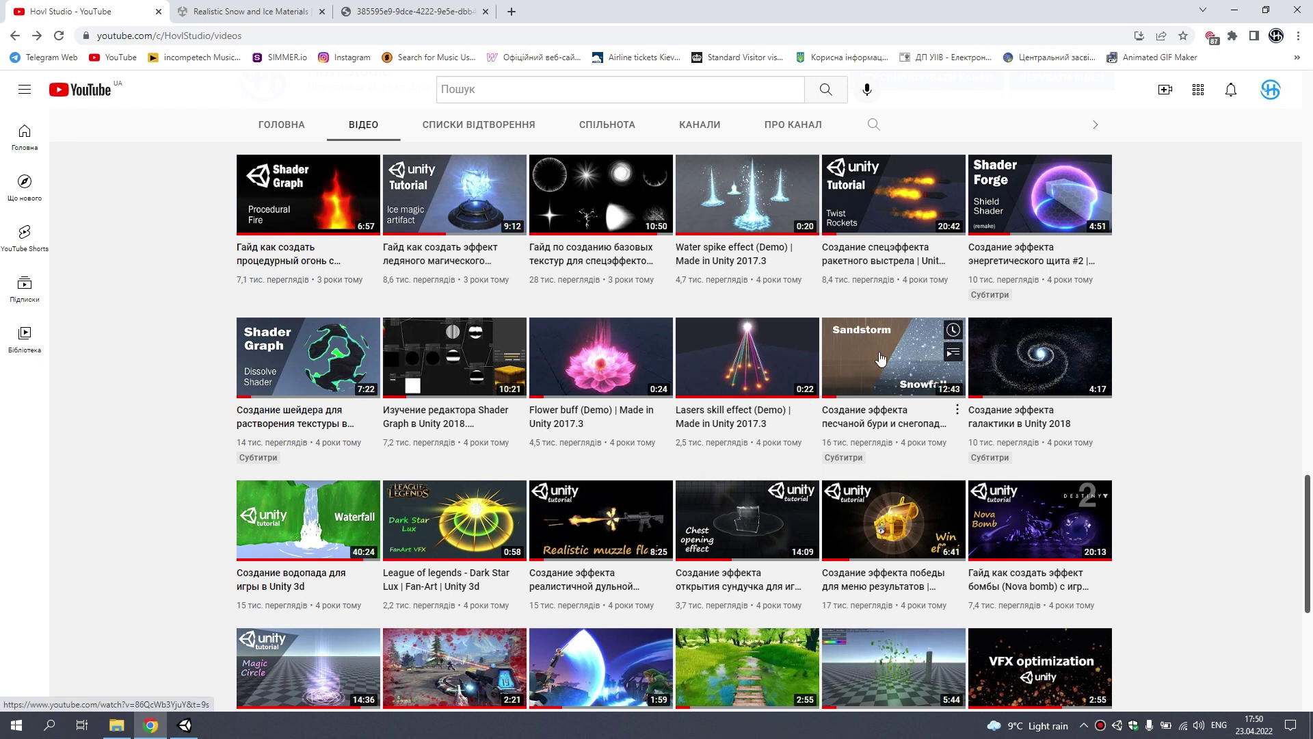
{"action": "left_click", "coordinate": [885, 409]}
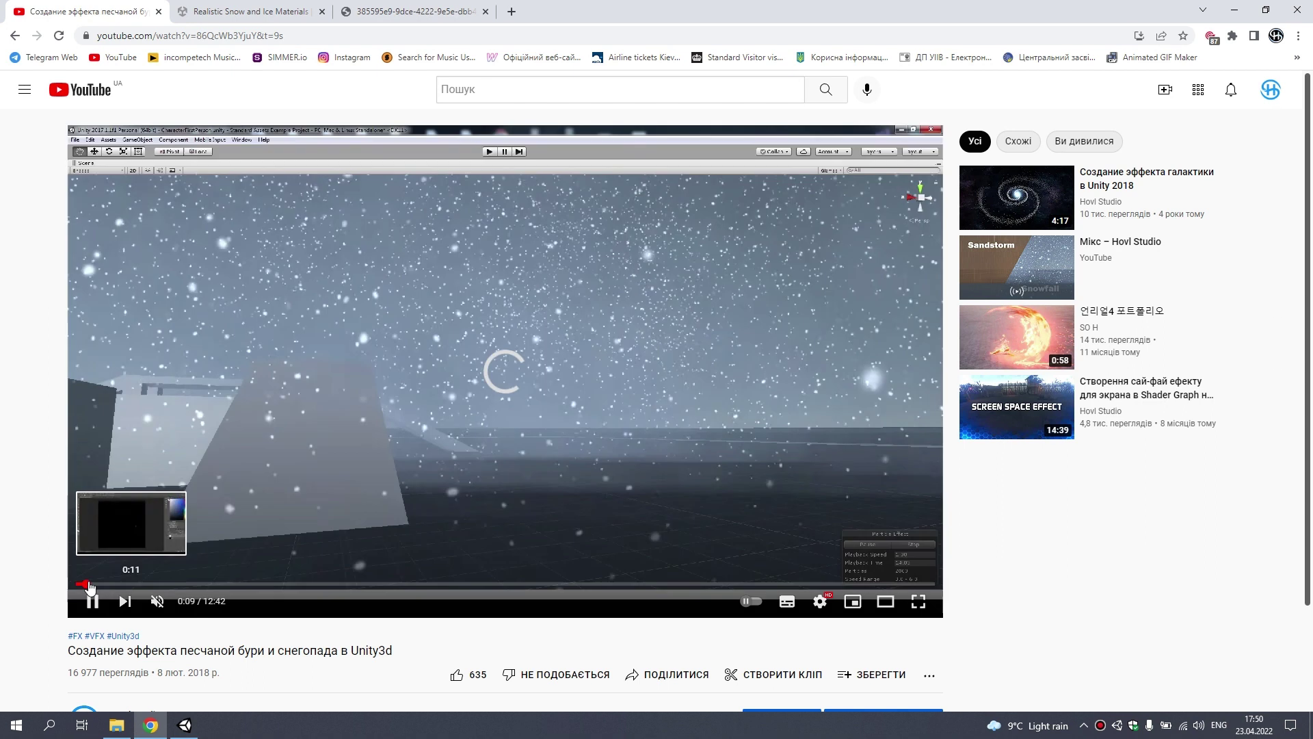
- Scrub to the snow part, pause the video at 0:09, and return to Unity
{"action": "left_click", "coordinate": [91, 586]}
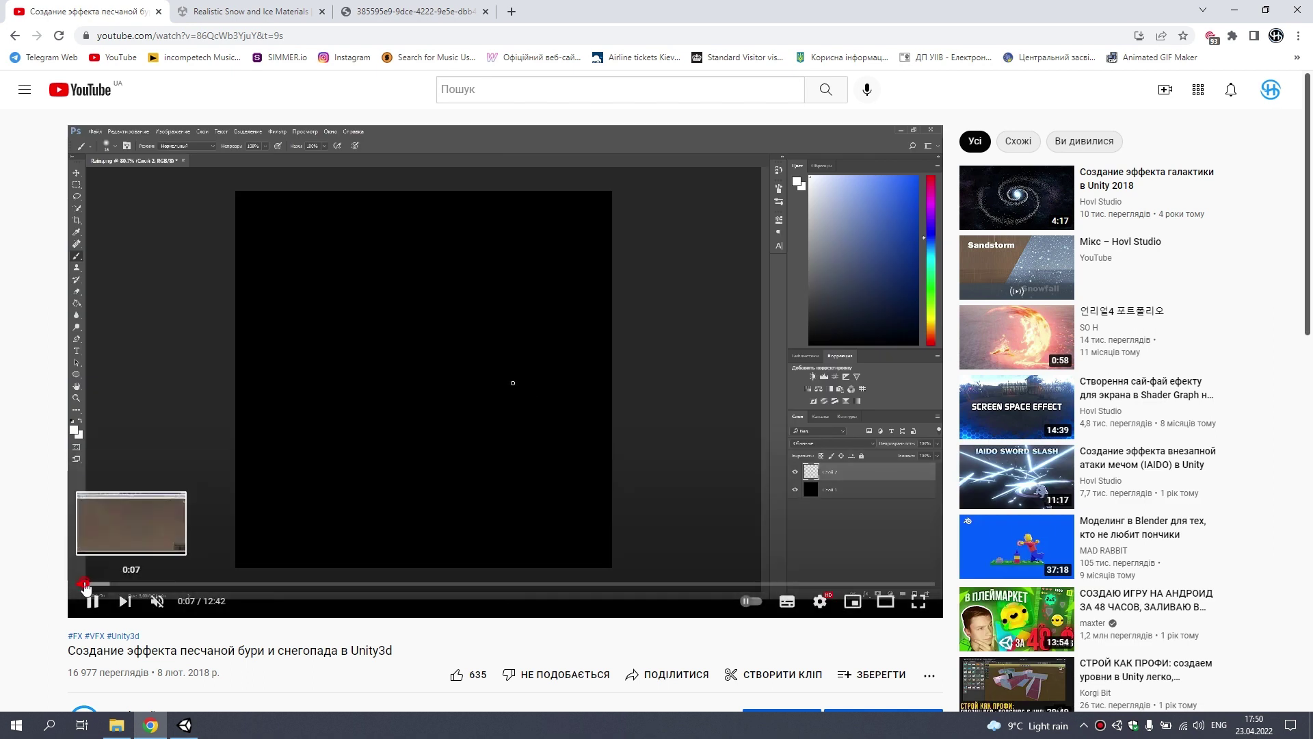
{"action": "left_click", "coordinate": [84, 585]}
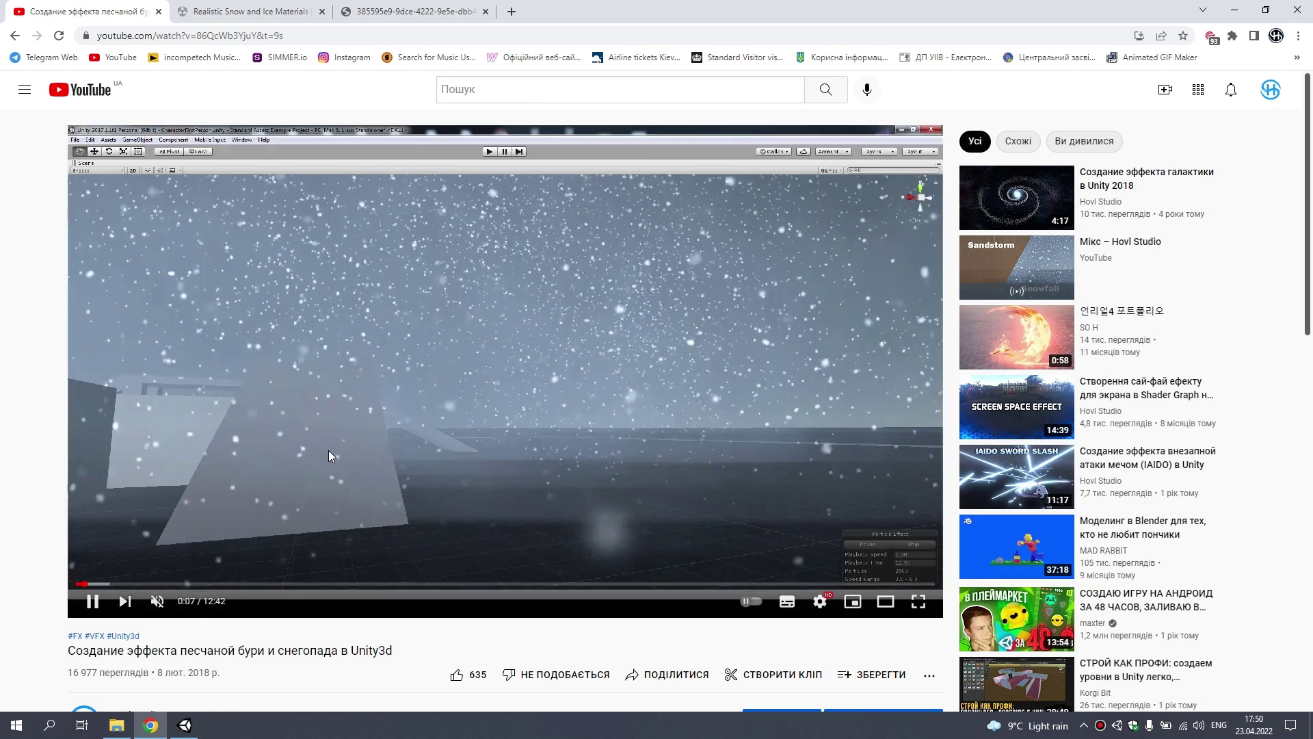
{"action": "left_click", "coordinate": [516, 348]}
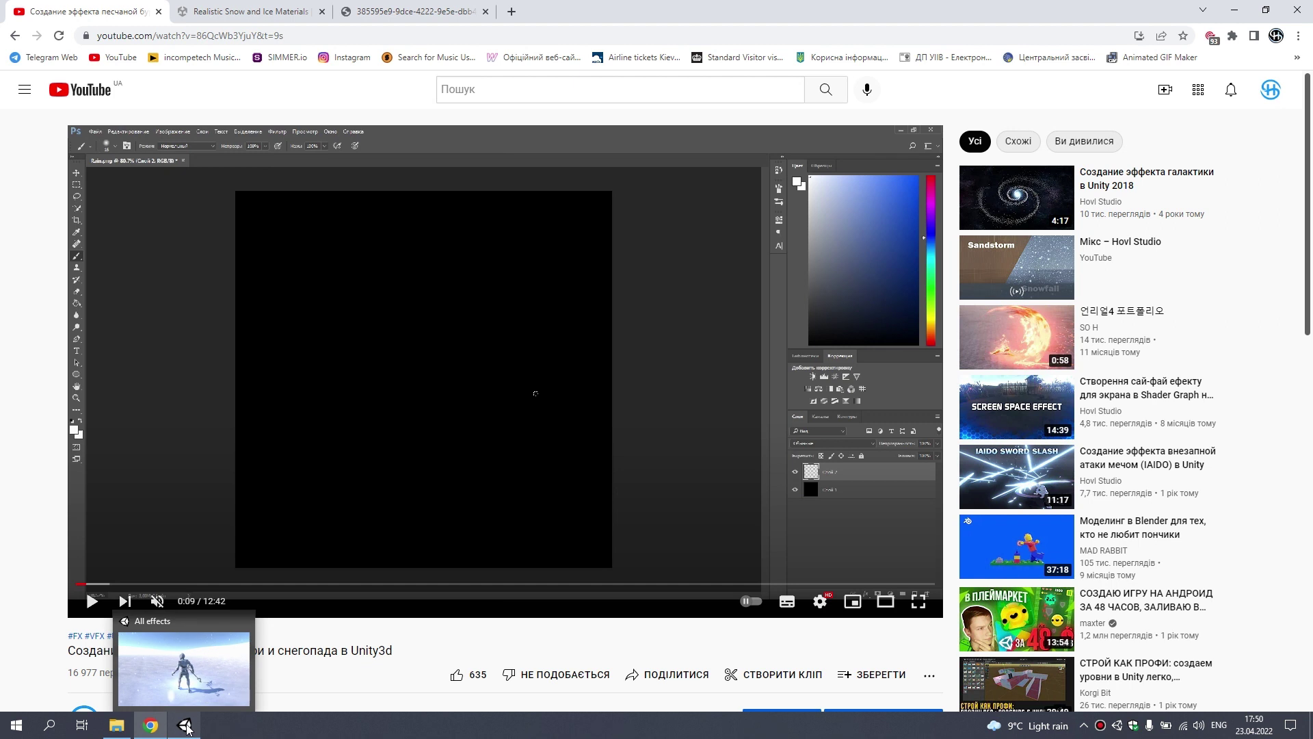
{"action": "left_click", "coordinate": [187, 727]}
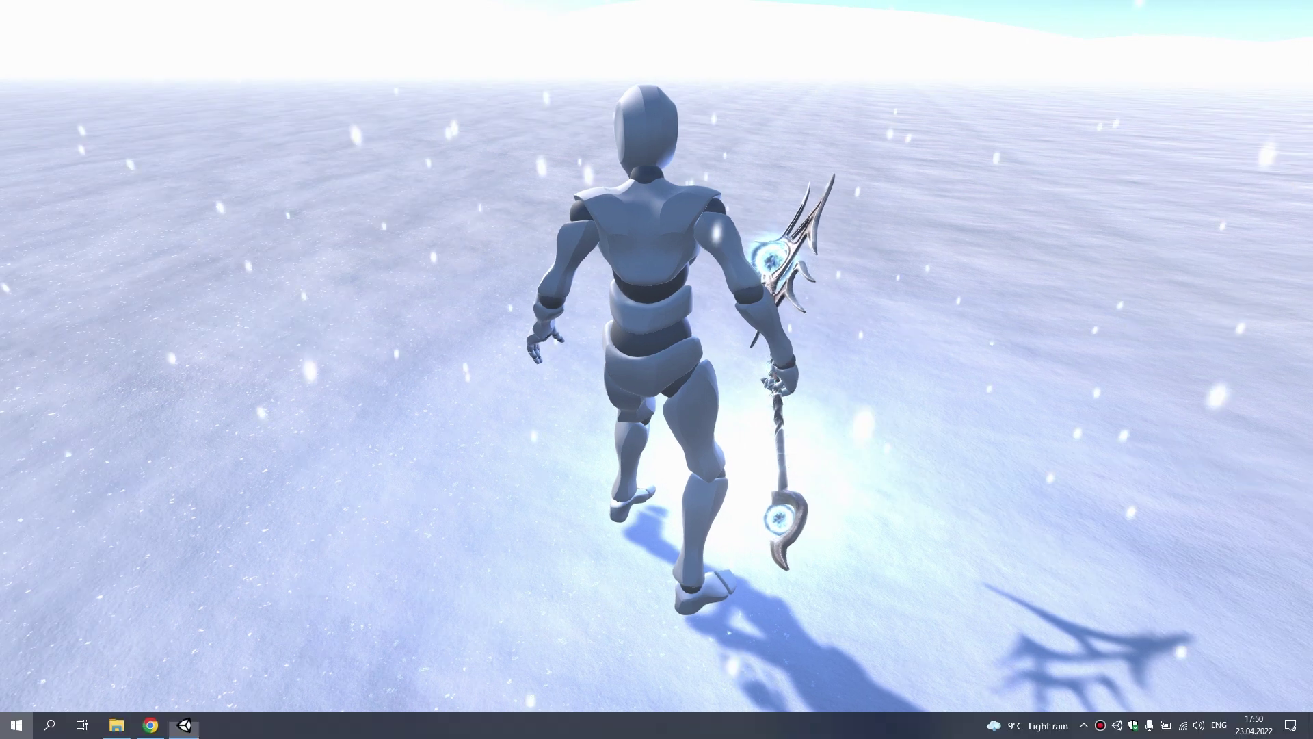
- Bring up the Realistic Snow and Ice Materials Asset Store page in Chrome
{"action": "key", "text": "super"}
{"action": "left_click", "coordinate": [150, 726]}
{"action": "left_click", "coordinate": [268, 12]}
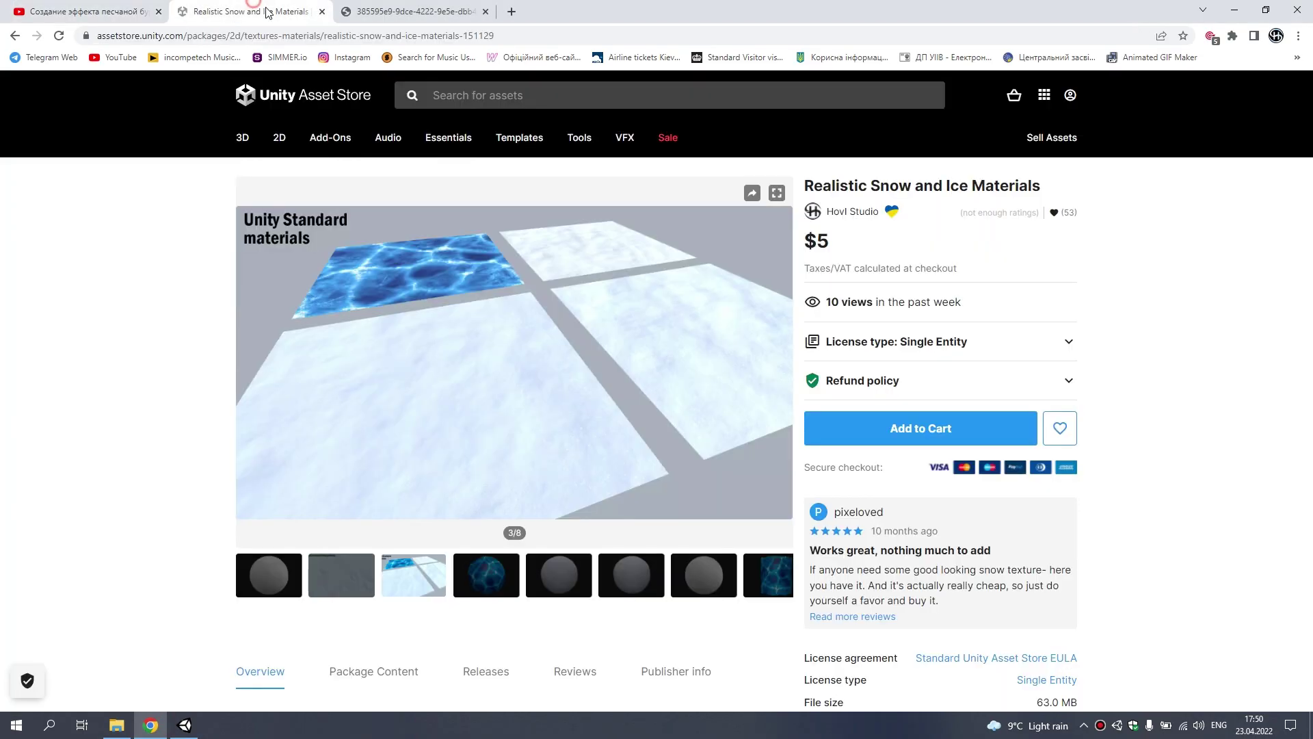
- View the snow and ice screenshot at full size, then return to the product page
{"action": "left_click", "coordinate": [386, 6]}
{"action": "left_click", "coordinate": [605, 357]}
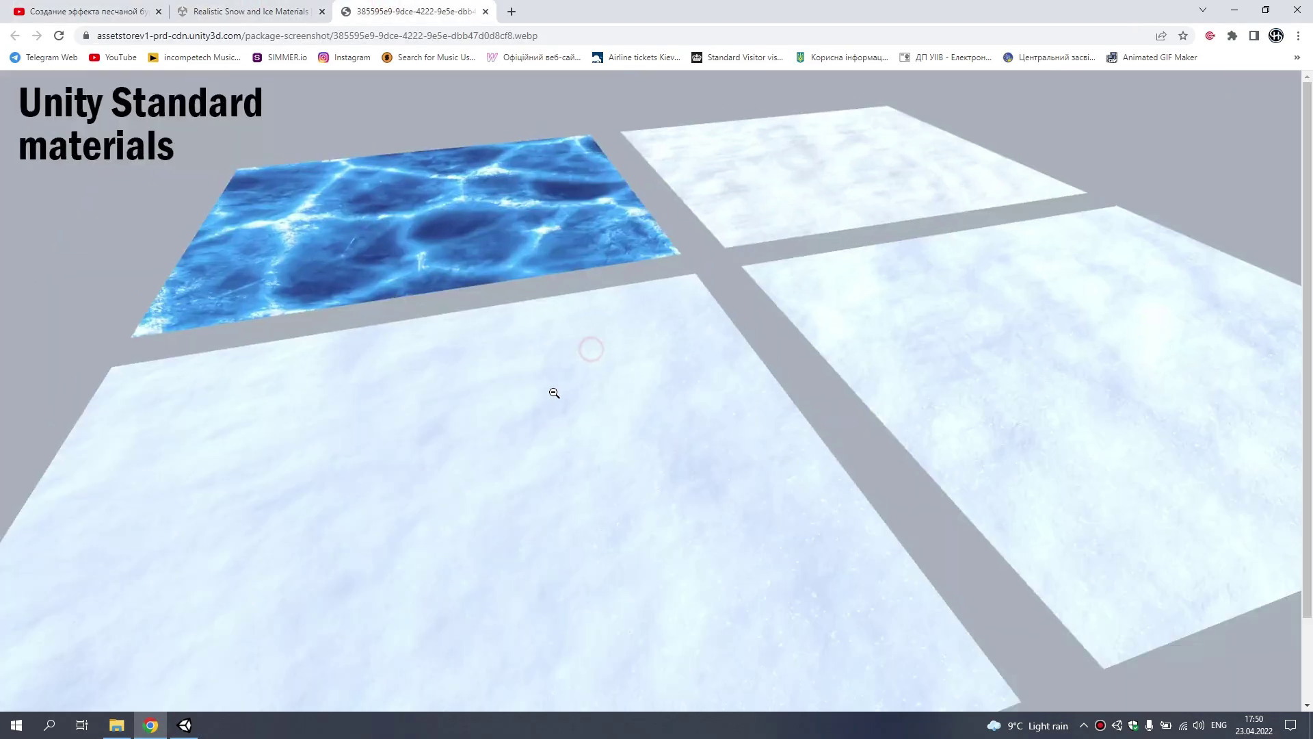
{"action": "left_click", "coordinate": [551, 396]}
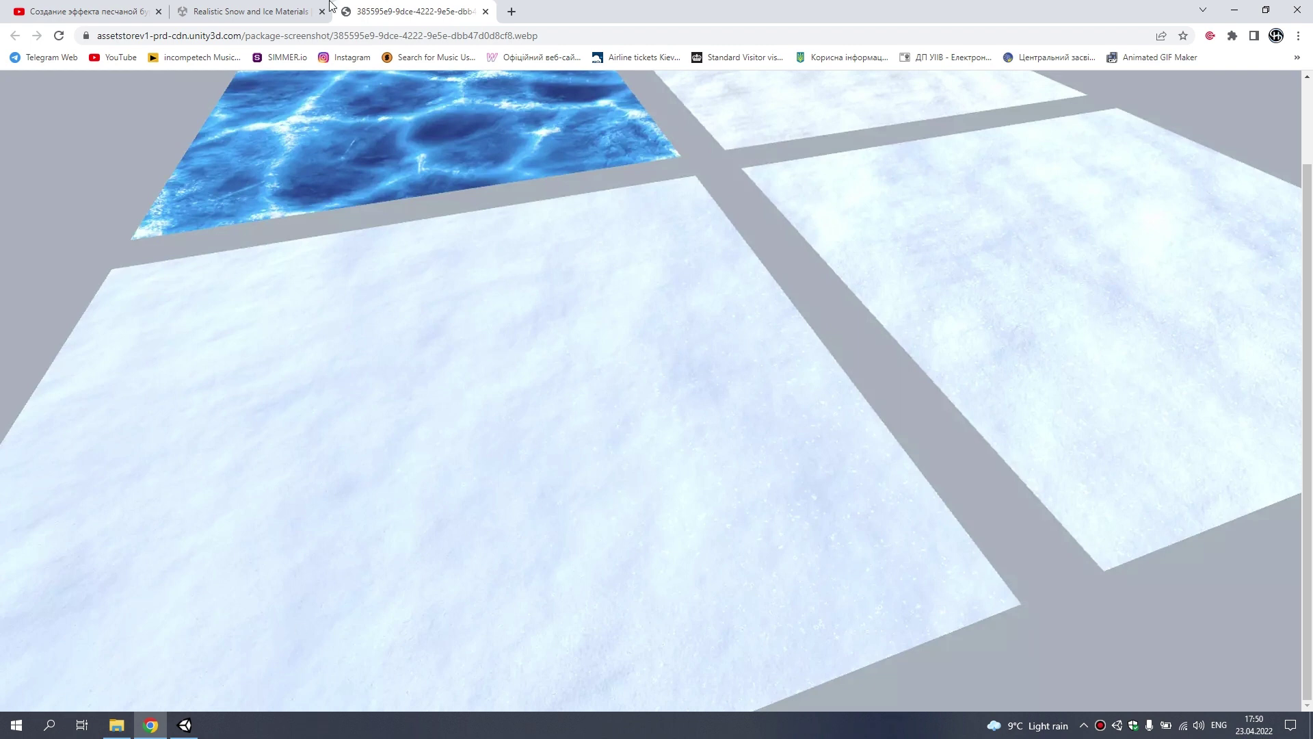
{"action": "left_click", "coordinate": [285, 5]}
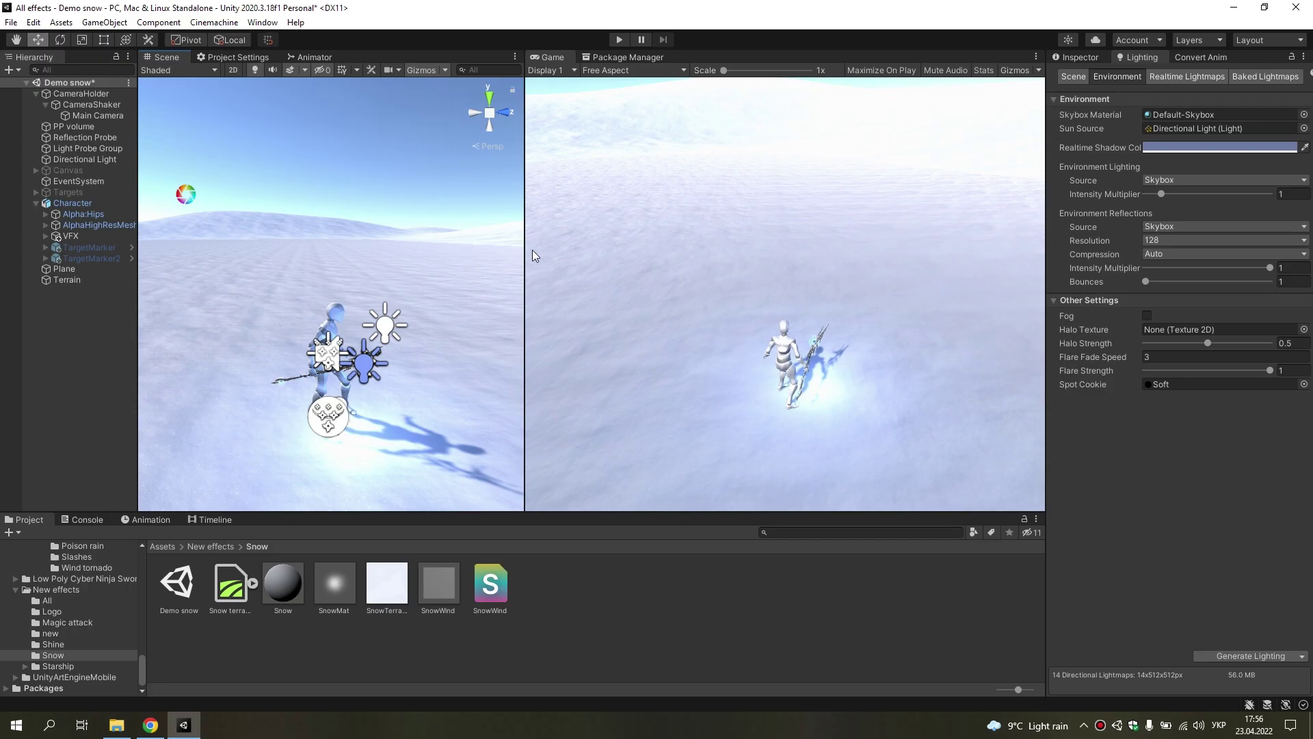
- Enable Exponential Squared fog at density 0.02, keeping Exclude Skybox on in the Main Camera's Post-process Layer
{"action": "left_click", "coordinate": [1147, 316]}
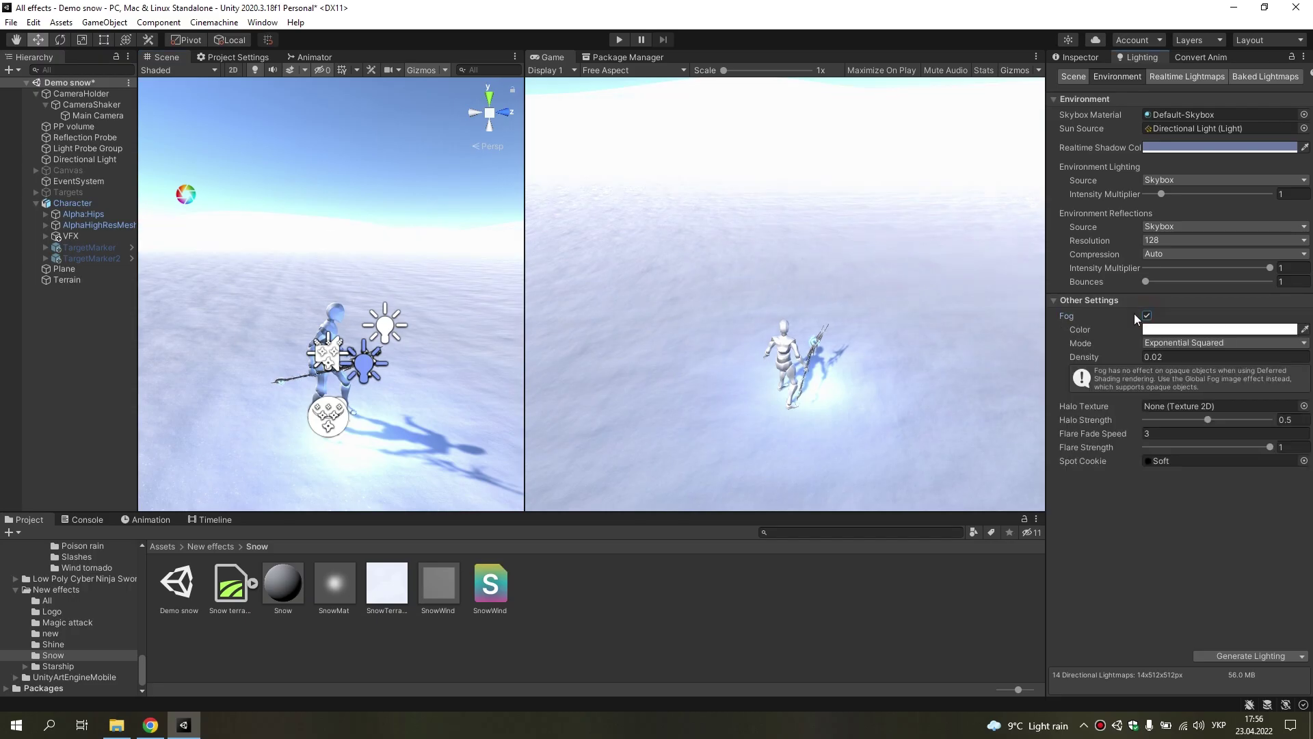
{"action": "left_click", "coordinate": [98, 116]}
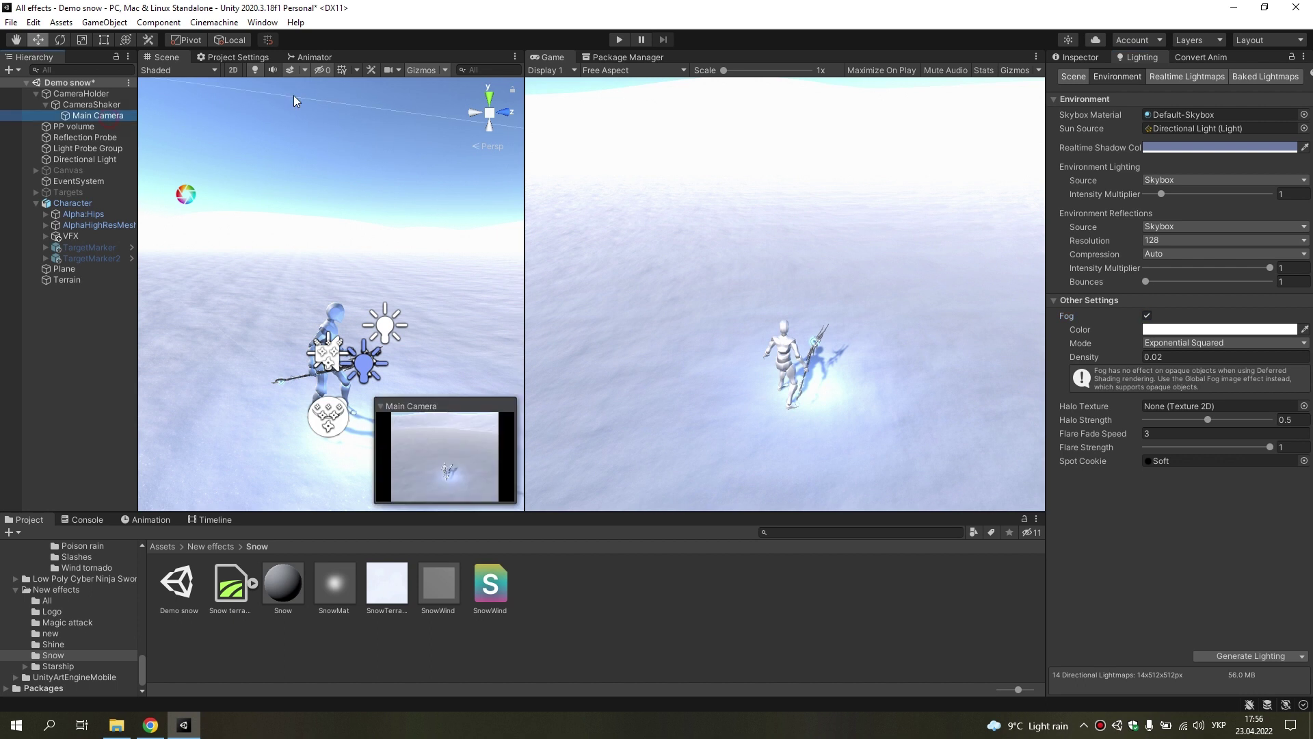
{"action": "left_click", "coordinate": [1102, 58]}
{"action": "scroll", "coordinate": [1211, 393], "scroll_direction": "down", "scroll_amount": 5}
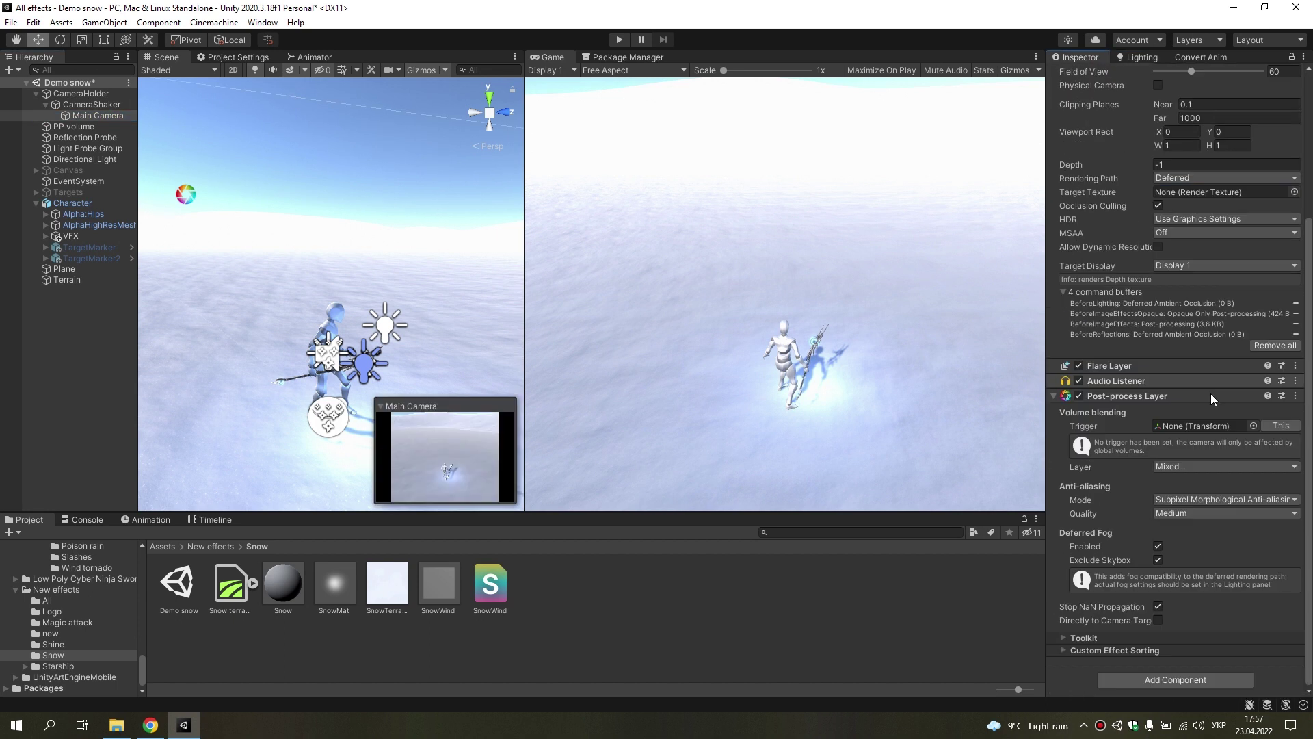
{"action": "left_click", "coordinate": [1158, 559]}
{"action": "left_click", "coordinate": [1158, 559]}
{"action": "left_click", "coordinate": [1159, 559]}
{"action": "left_click", "coordinate": [1158, 560]}
{"action": "left_click_drag", "start_coordinate": [353, 208], "coordinate": [378, 223], "text": "alt"}
{"action": "left_click", "coordinate": [62, 331]}
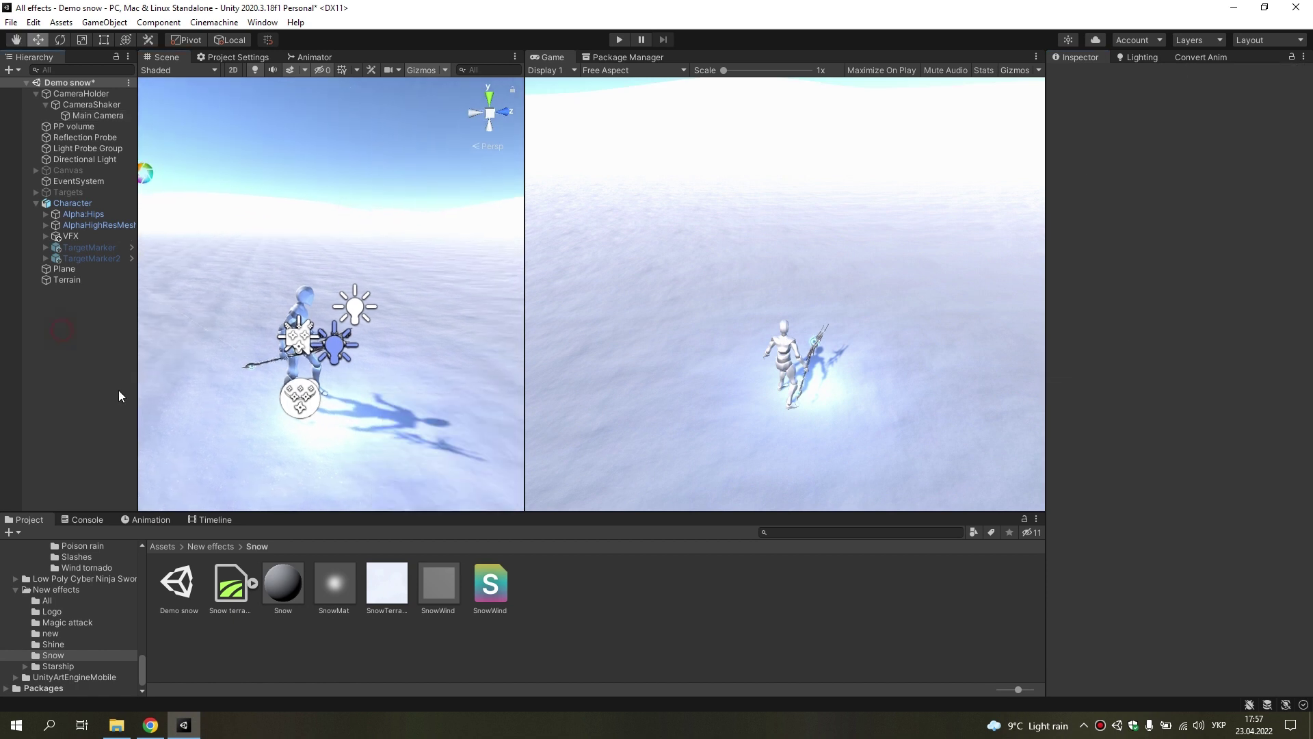
{"action": "left_click", "coordinate": [152, 724]}
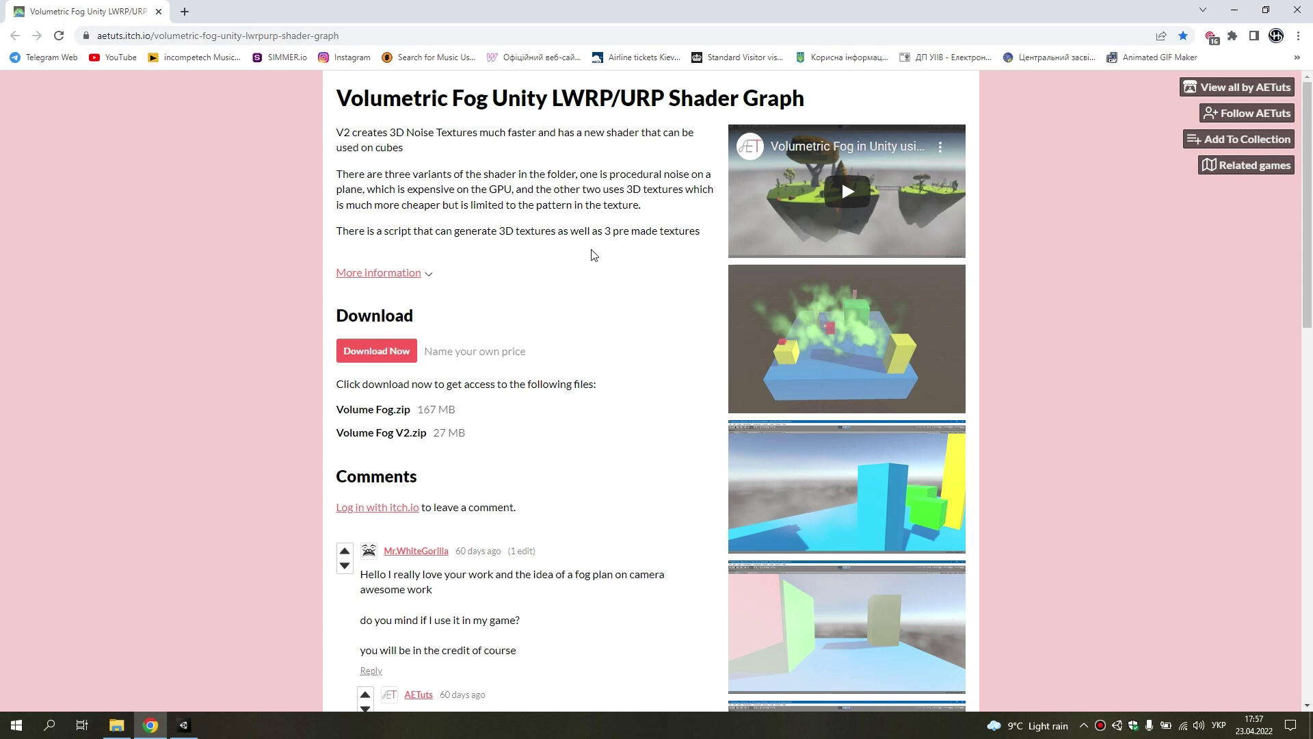
- Back in Unity, inspect the SnowMat material settings, then deselect it
{"action": "left_click", "coordinate": [184, 726]}
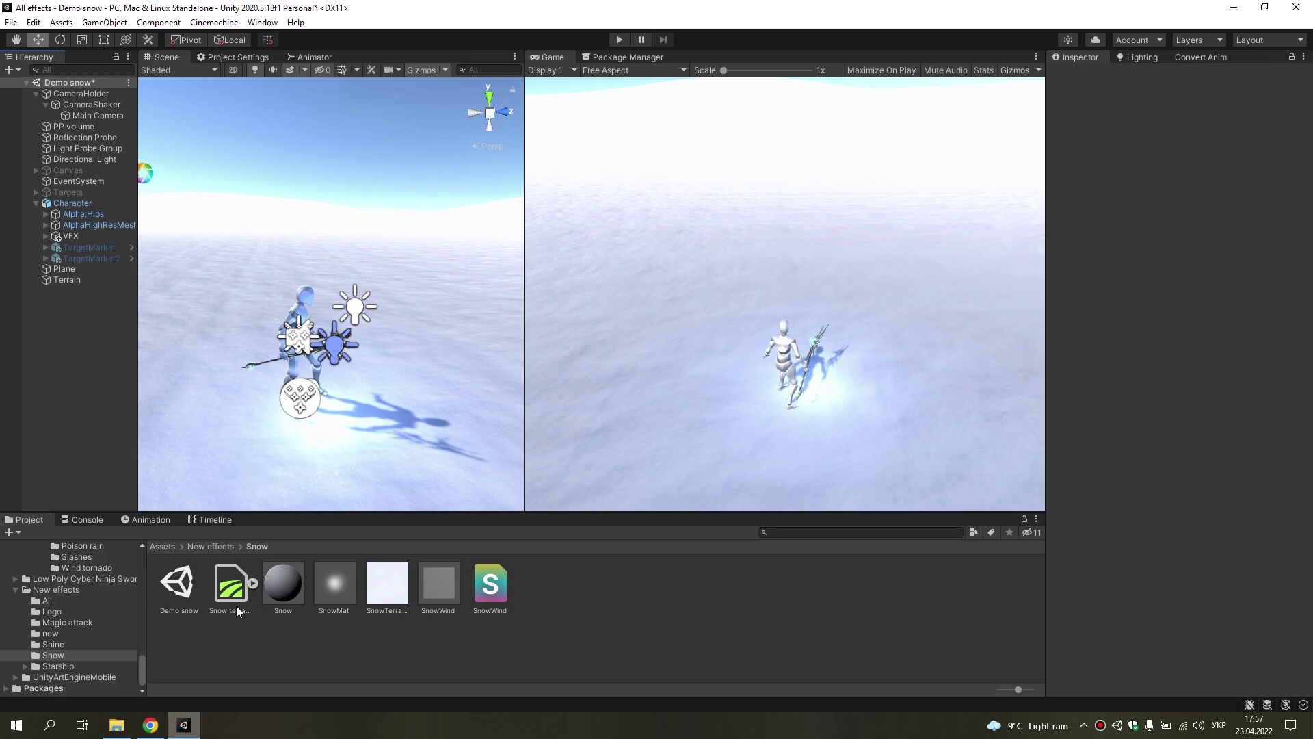
{"action": "left_click_drag", "start_coordinate": [257, 277], "coordinate": [340, 229], "text": "alt"}
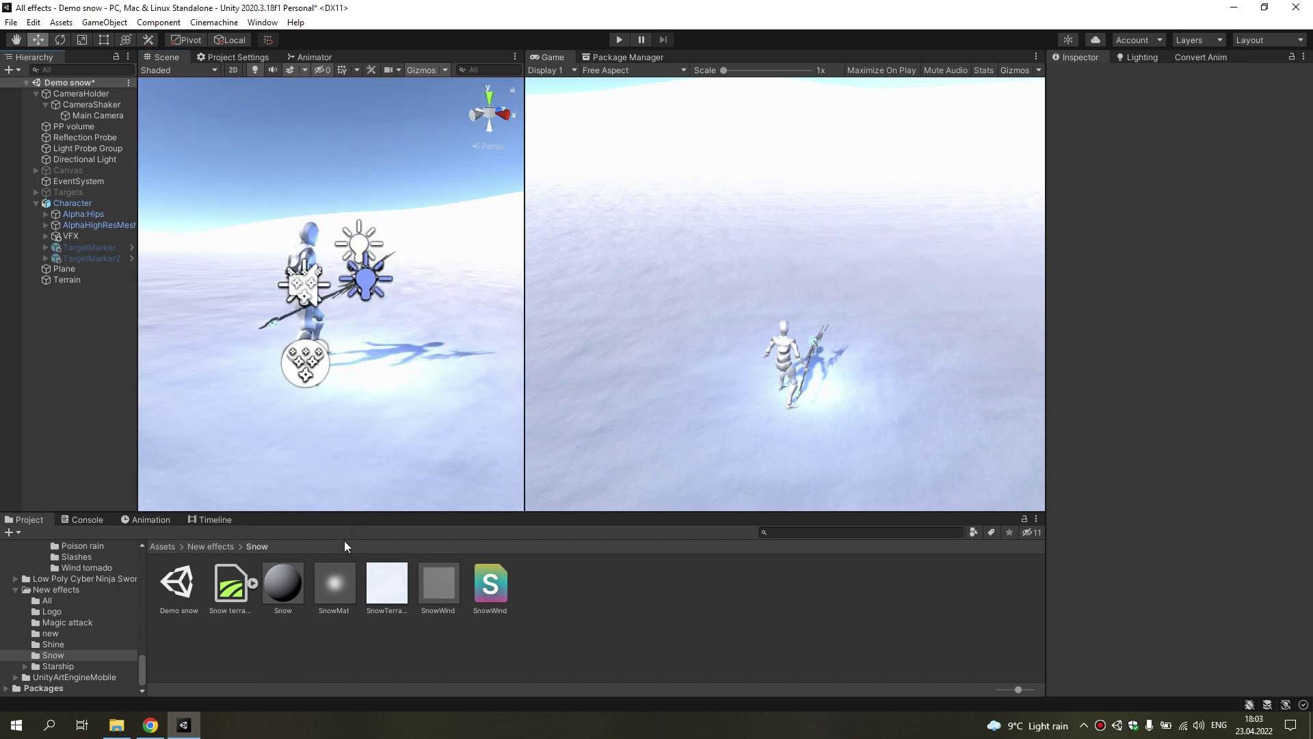
{"action": "left_click", "coordinate": [338, 572]}
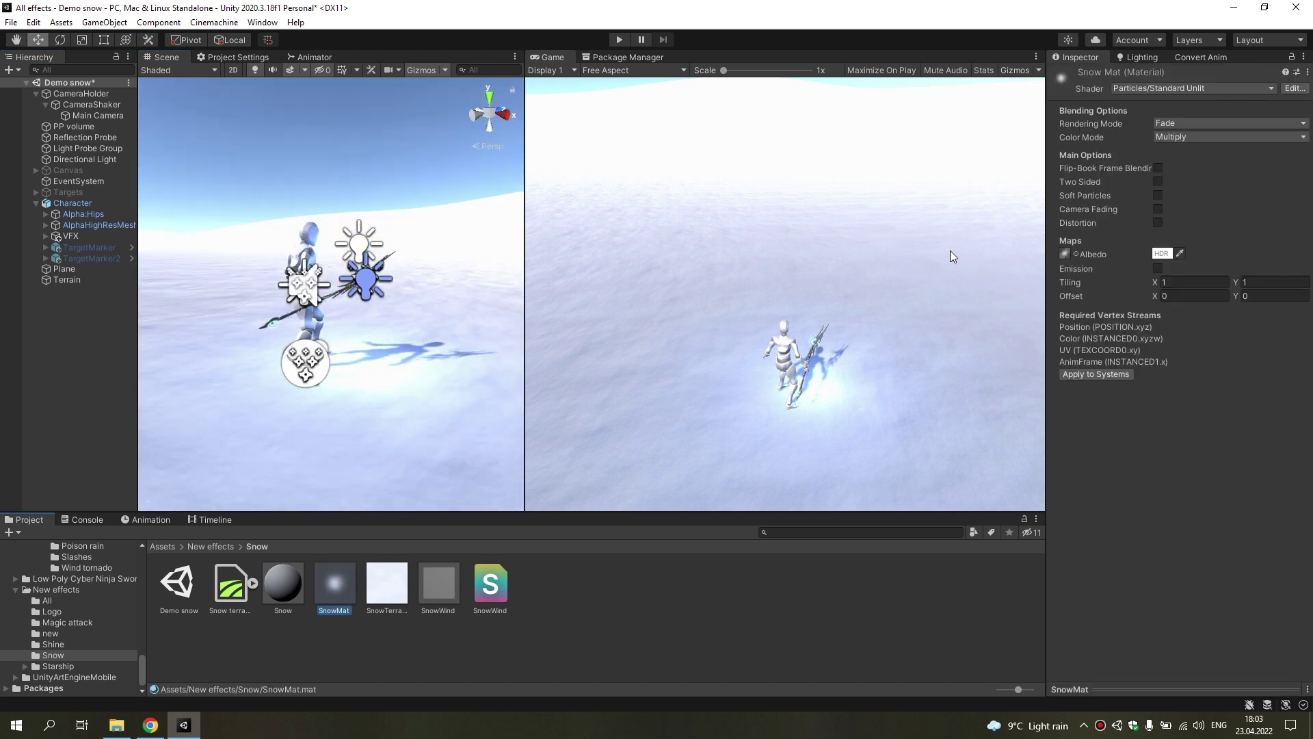
{"action": "left_click", "coordinate": [124, 323]}
- Create a Particle System from the Effects menu and parent it under Character
{"action": "right_click", "coordinate": [85, 318]}
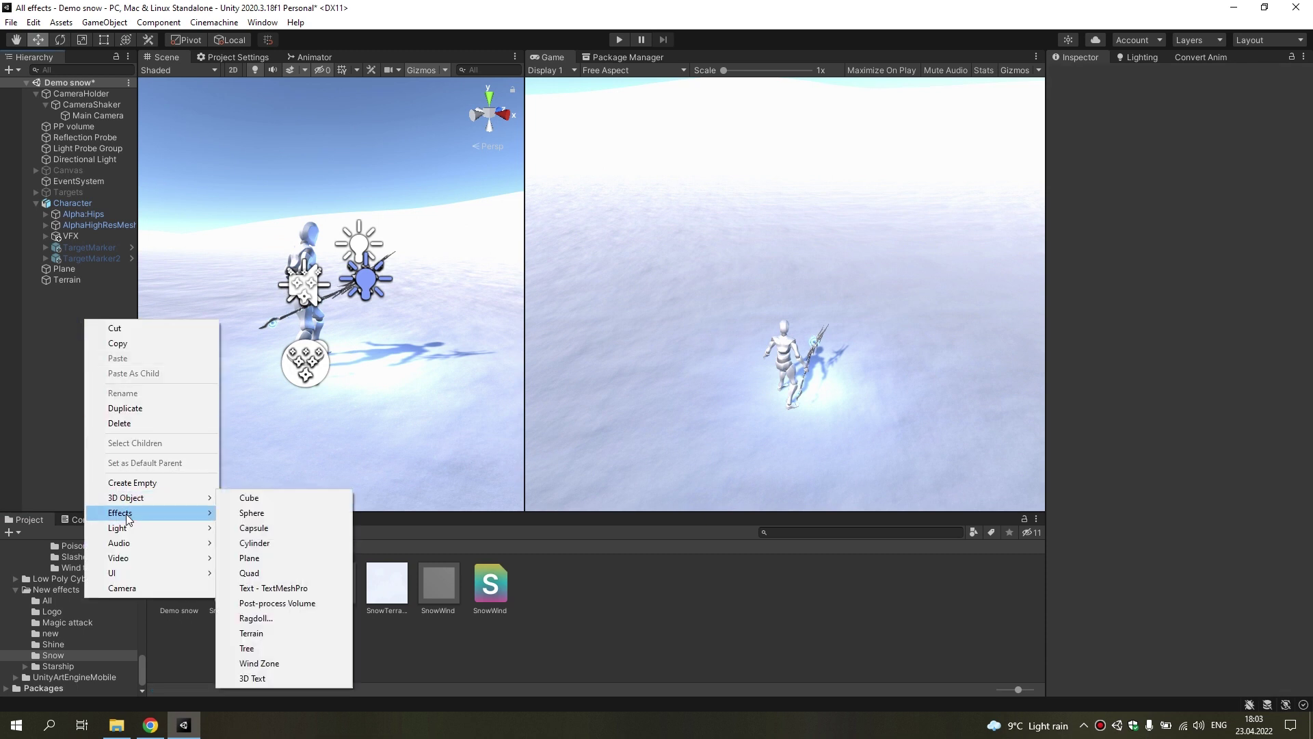
{"action": "mouse_move", "coordinate": [126, 513]}
{"action": "left_click", "coordinate": [267, 513]}
{"action": "mouse_move", "coordinate": [90, 280]}
{"action": "left_mouse_down"}
{"action": "mouse_move", "coordinate": [73, 217]}
{"action": "mouse_move", "coordinate": [117, 203]}
{"action": "left_mouse_up"}
{"action": "left_click_drag", "start_coordinate": [93, 280], "coordinate": [80, 206]}
{"action": "right_click", "coordinate": [1088, 111]}
- Reset the Particle System's transform and set its height value to 1
{"action": "left_click", "coordinate": [1108, 118]}
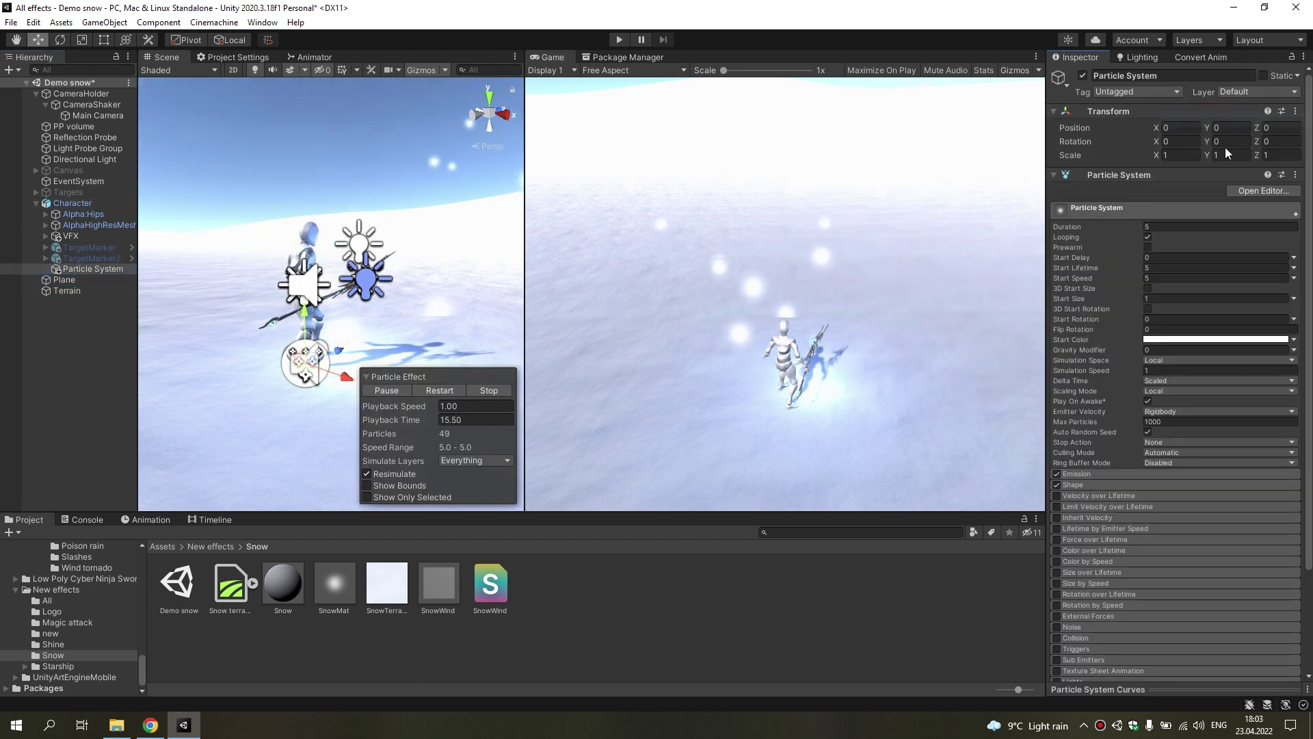
{"action": "left_click", "coordinate": [1232, 127]}
{"action": "type", "text": "1"}
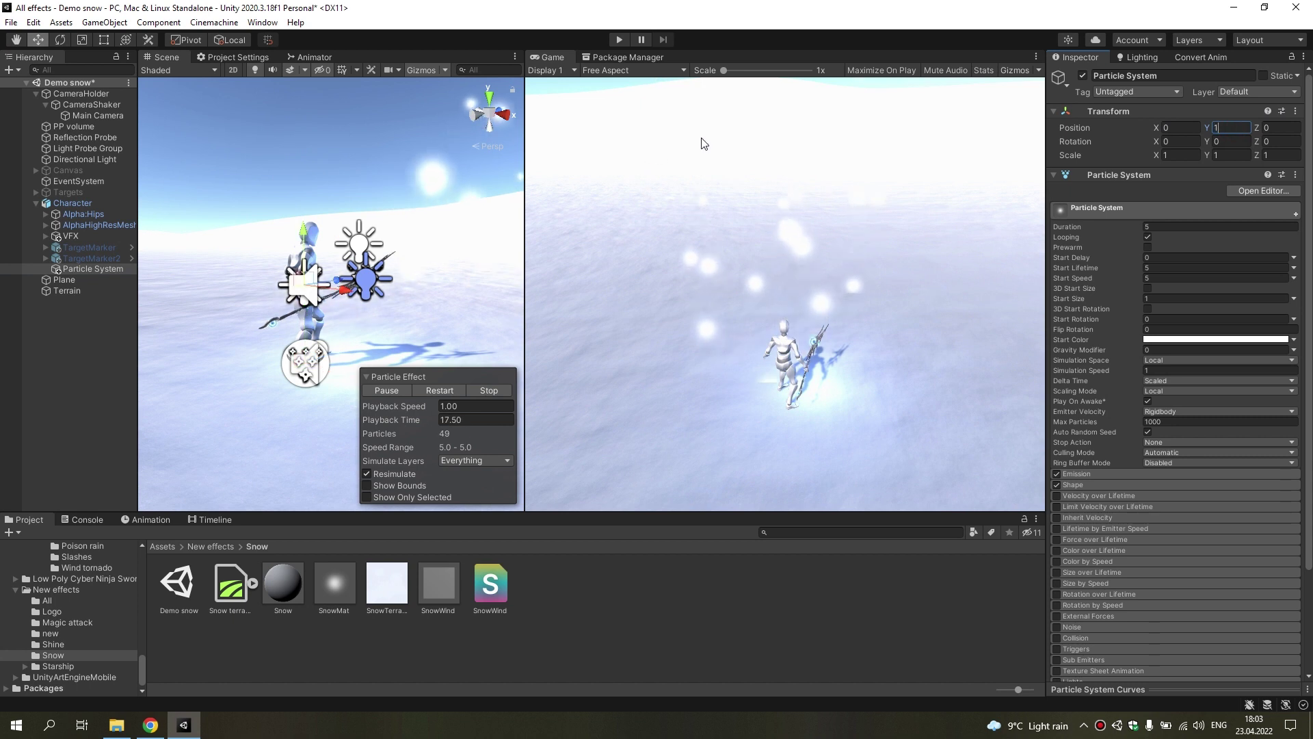
- Change the emitter shape to a Sphere with radius 5
{"action": "scroll", "coordinate": [1156, 370], "scroll_direction": "down", "scroll_amount": 3}
{"action": "left_click", "coordinate": [1156, 360]}
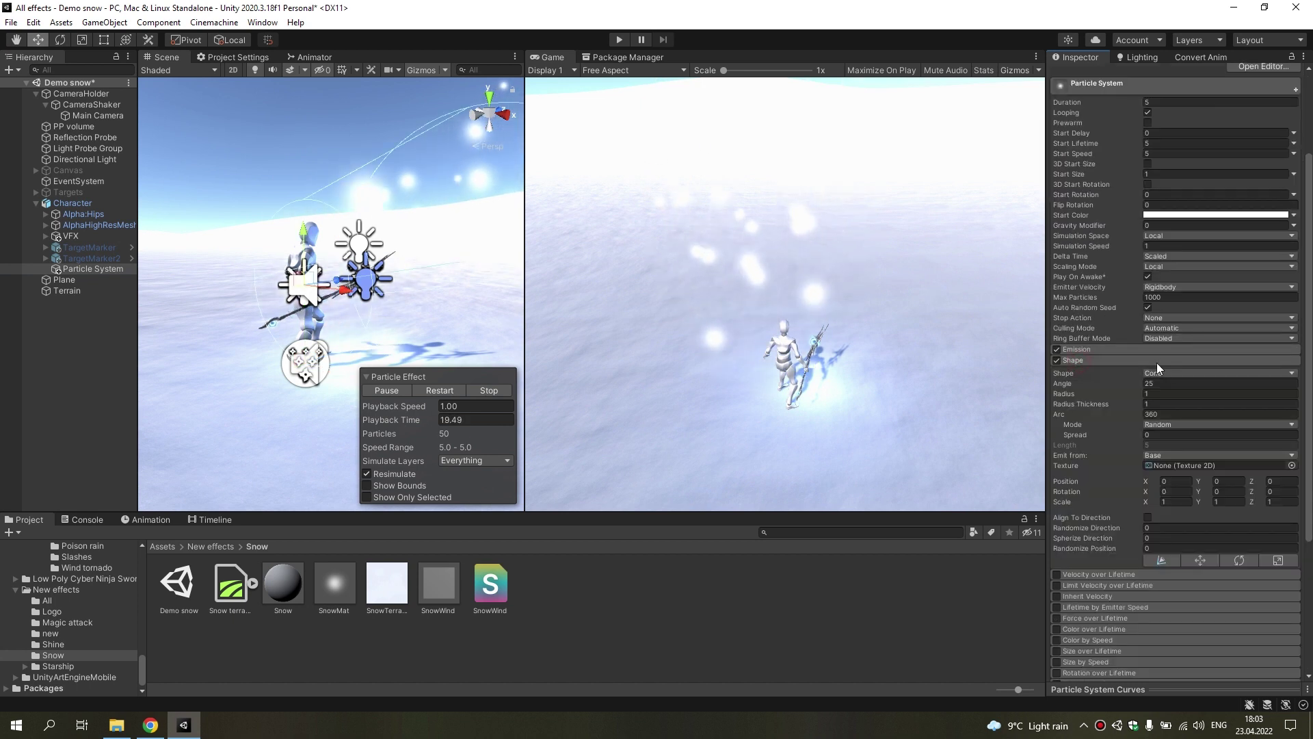
{"action": "left_click", "coordinate": [1163, 373]}
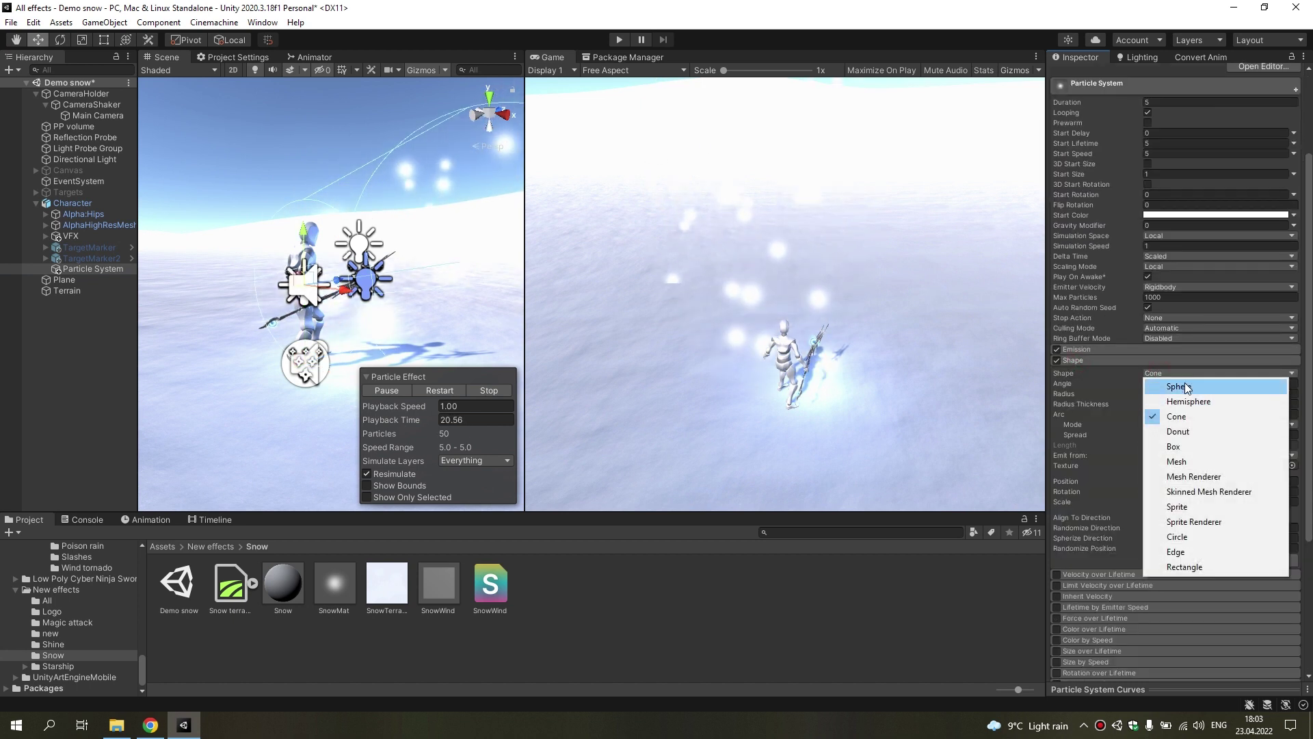
{"action": "left_click", "coordinate": [1186, 387]}
{"action": "left_click", "coordinate": [1168, 384]}
{"action": "type", "text": "5"}
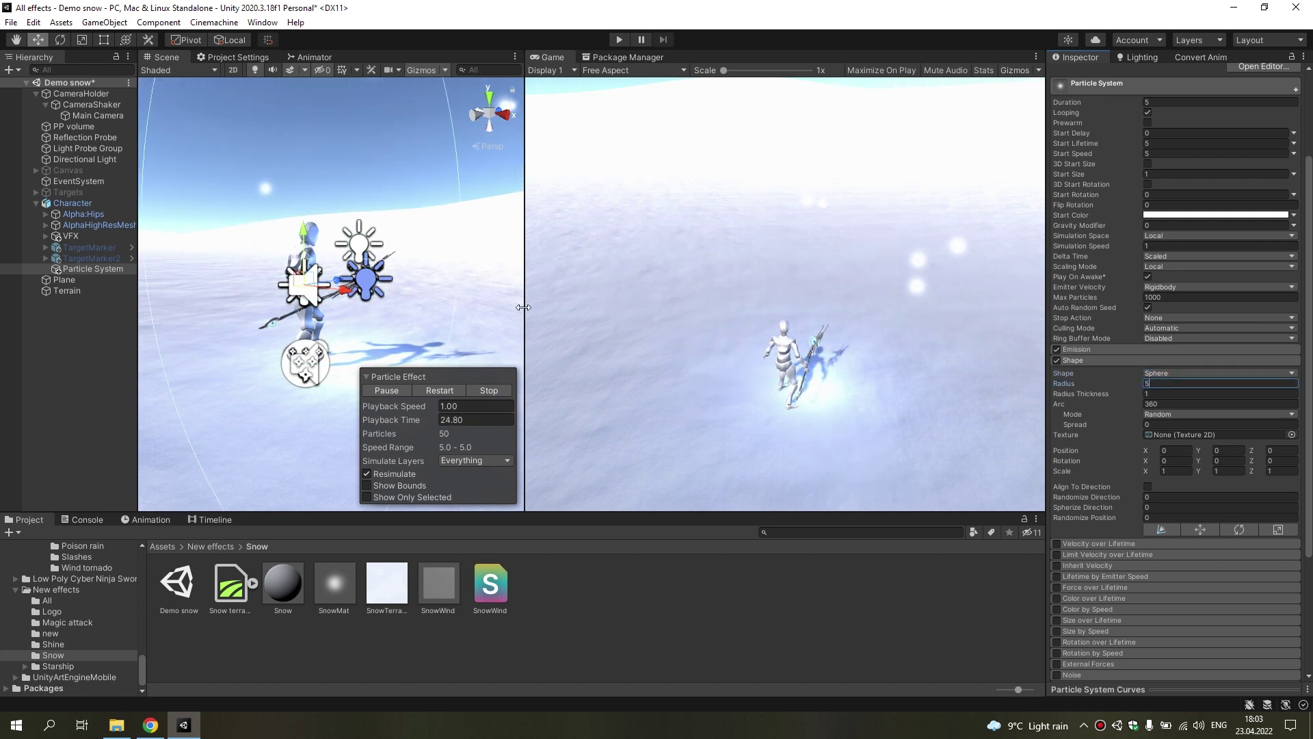
{"action": "key", "text": "Return"}
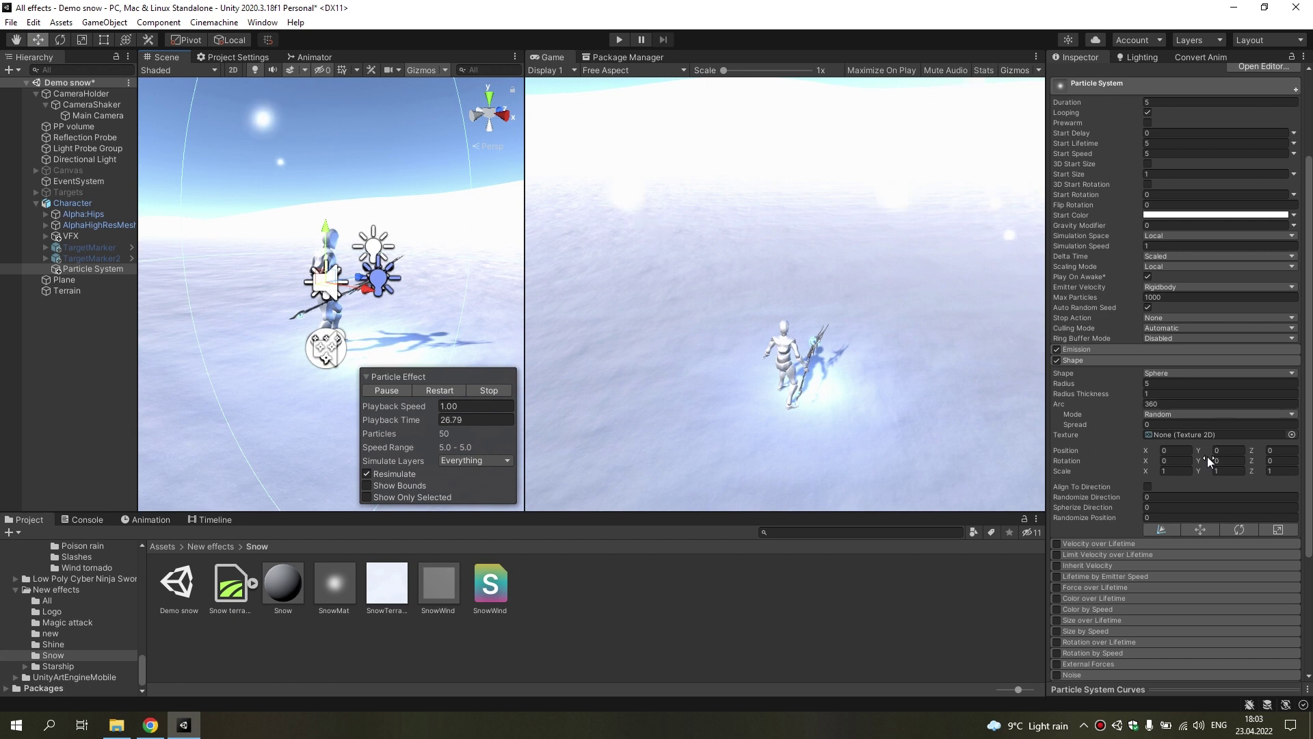
- Set Simulation Space to World and Start Lifetime to 2
{"action": "scroll", "coordinate": [1208, 462], "scroll_direction": "down", "scroll_amount": 5}
{"action": "scroll", "coordinate": [1122, 437], "scroll_direction": "up", "scroll_amount": 8}
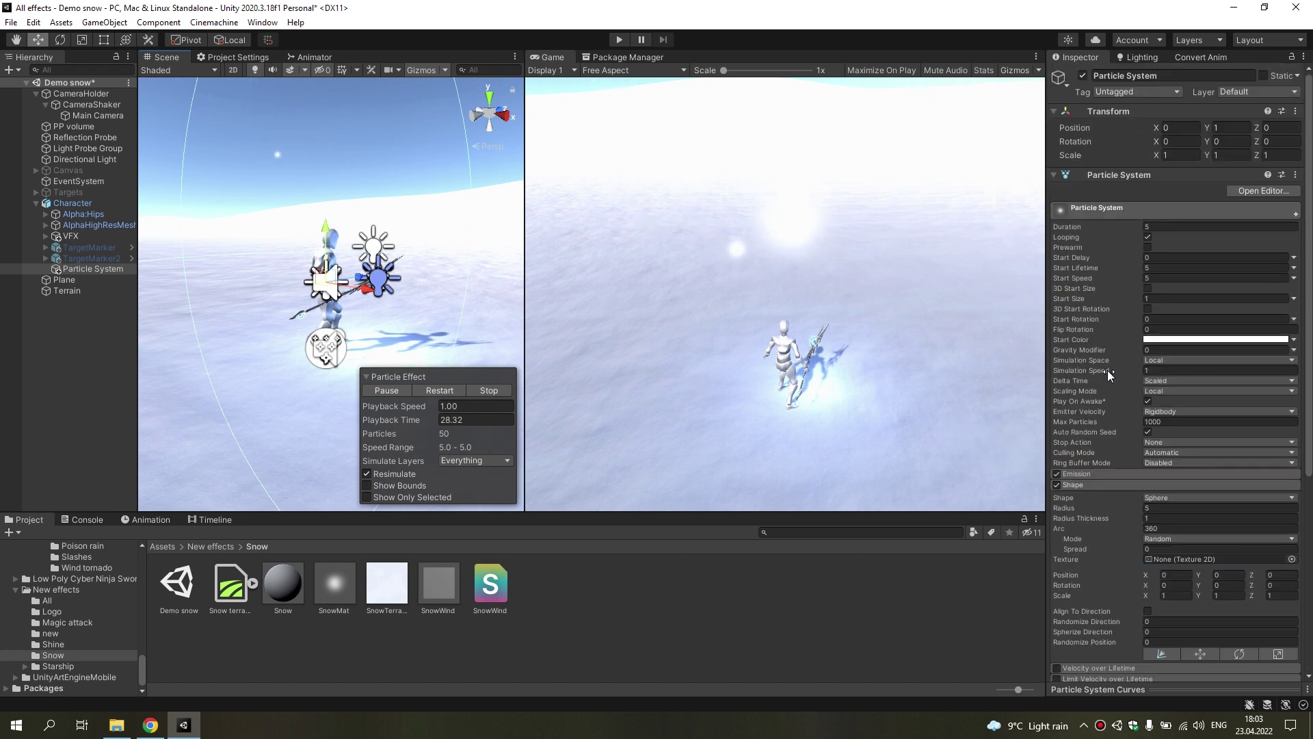
{"action": "left_click", "coordinate": [1165, 361]}
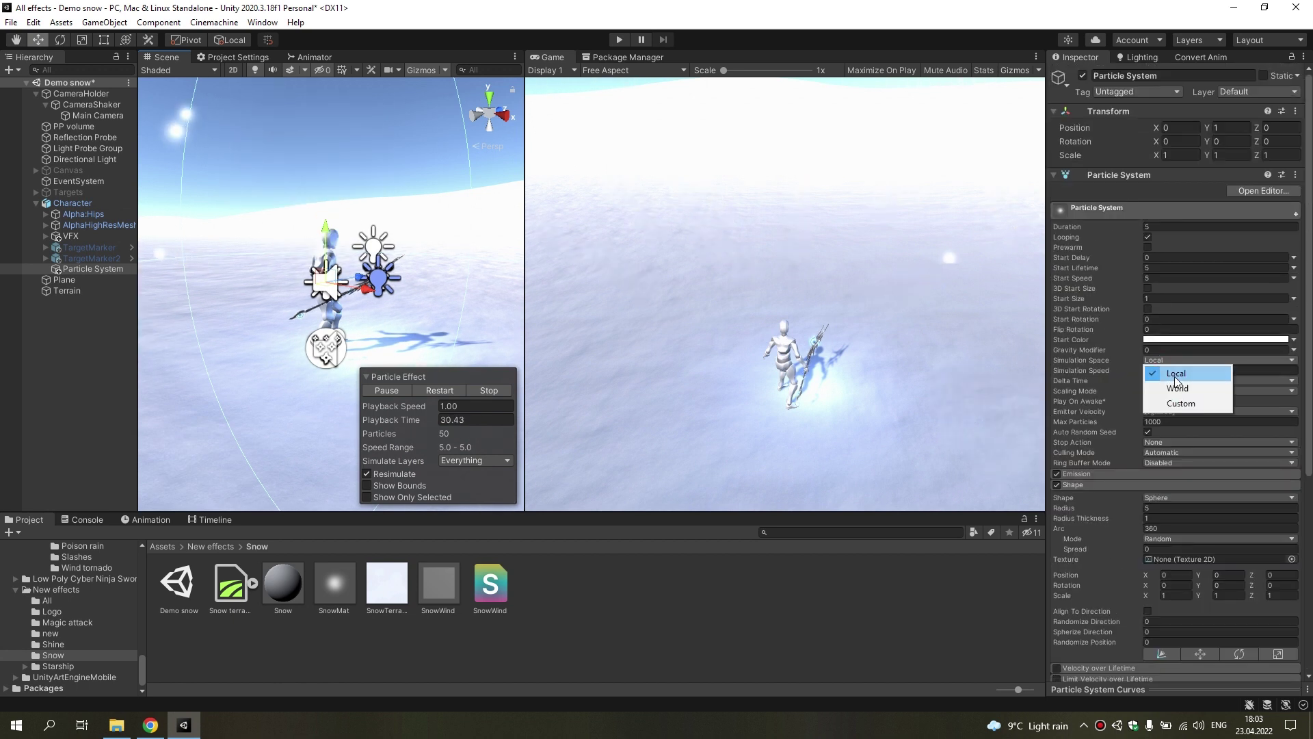
{"action": "left_click", "coordinate": [1177, 387]}
{"action": "left_click", "coordinate": [1156, 269]}
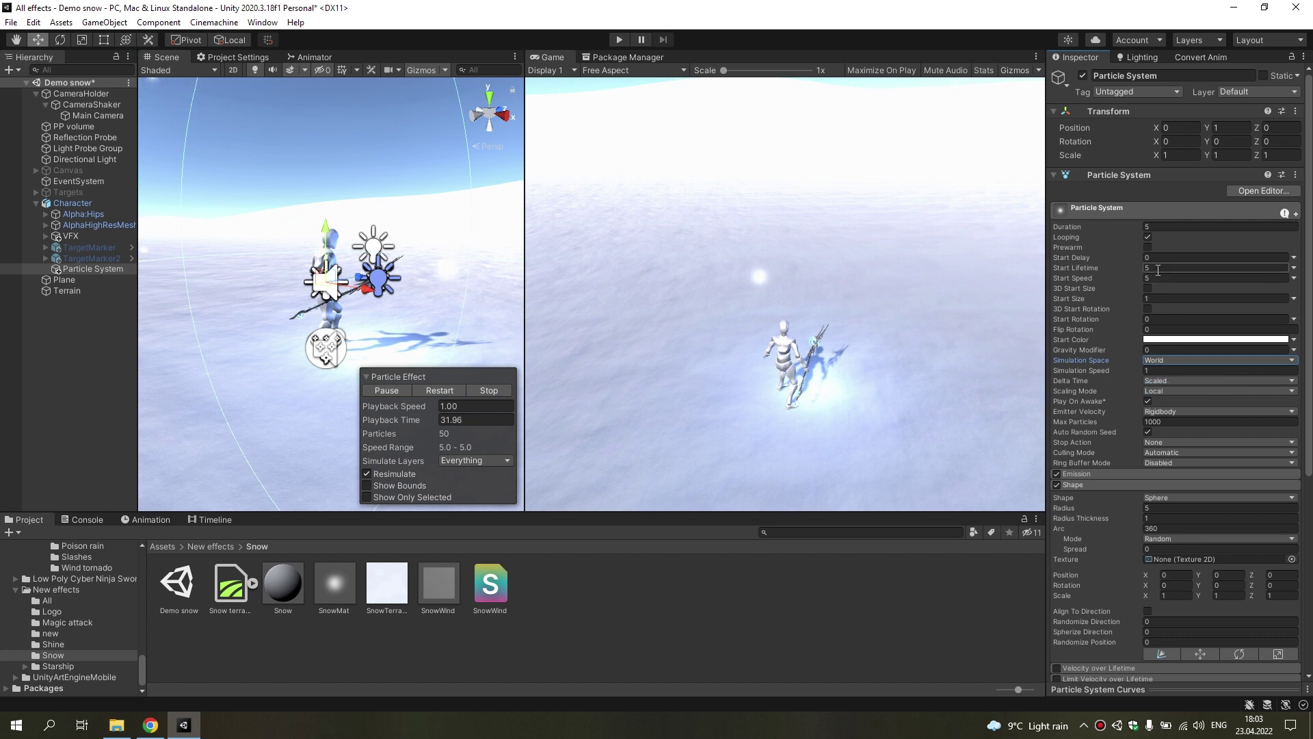
{"action": "type", "text": "2"}
{"action": "left_click", "coordinate": [1157, 226]}
- Set Duration to 2 and Start Speed to 0
{"action": "type", "text": "2"}
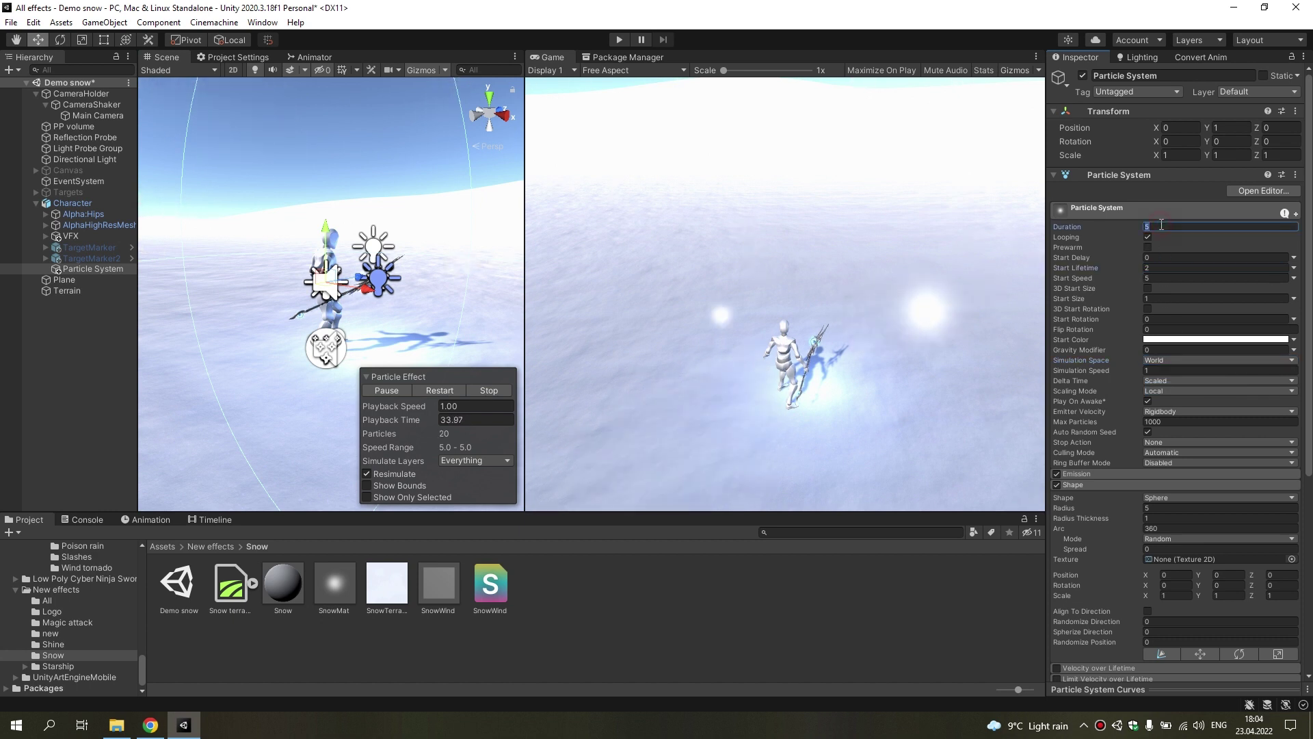
{"action": "left_click", "coordinate": [1158, 279]}
{"action": "type", "text": "0"}
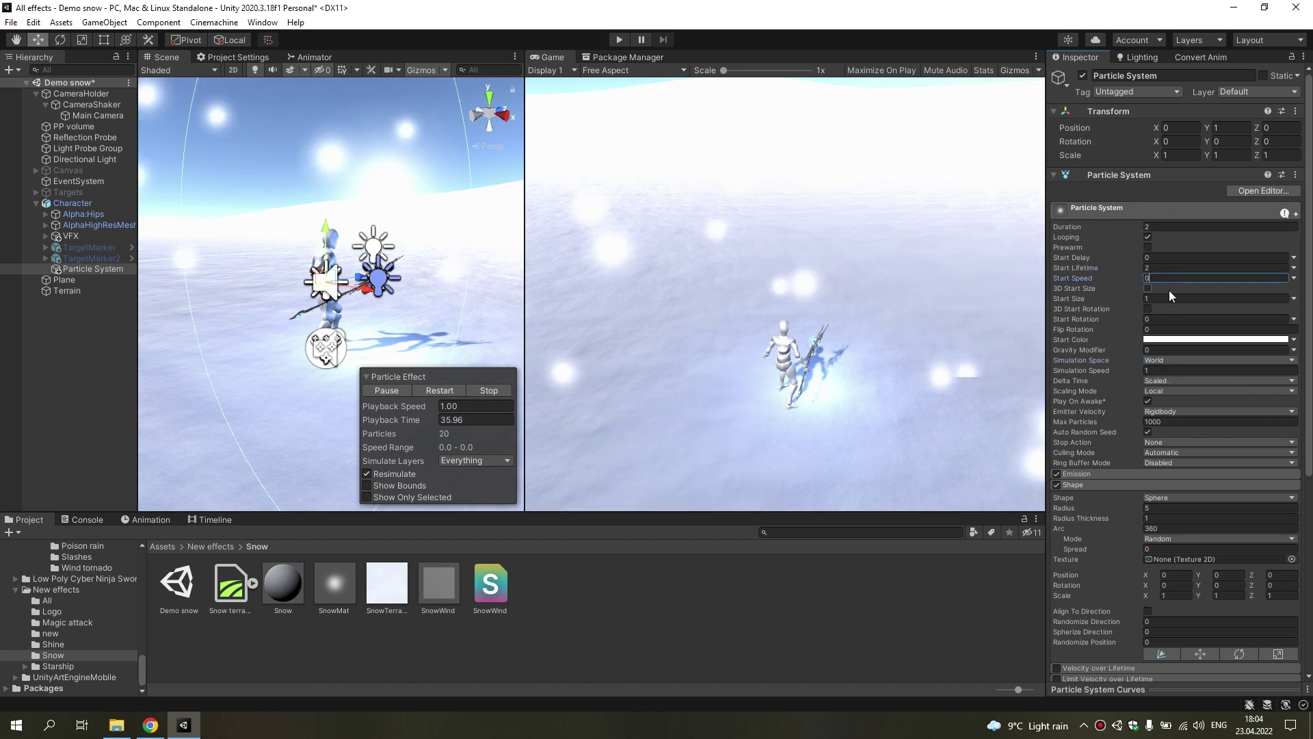
- Set emission to 1000 per second, Max Particles 2000, and Rate over Distance 200
{"action": "left_click", "coordinate": [1101, 473]}
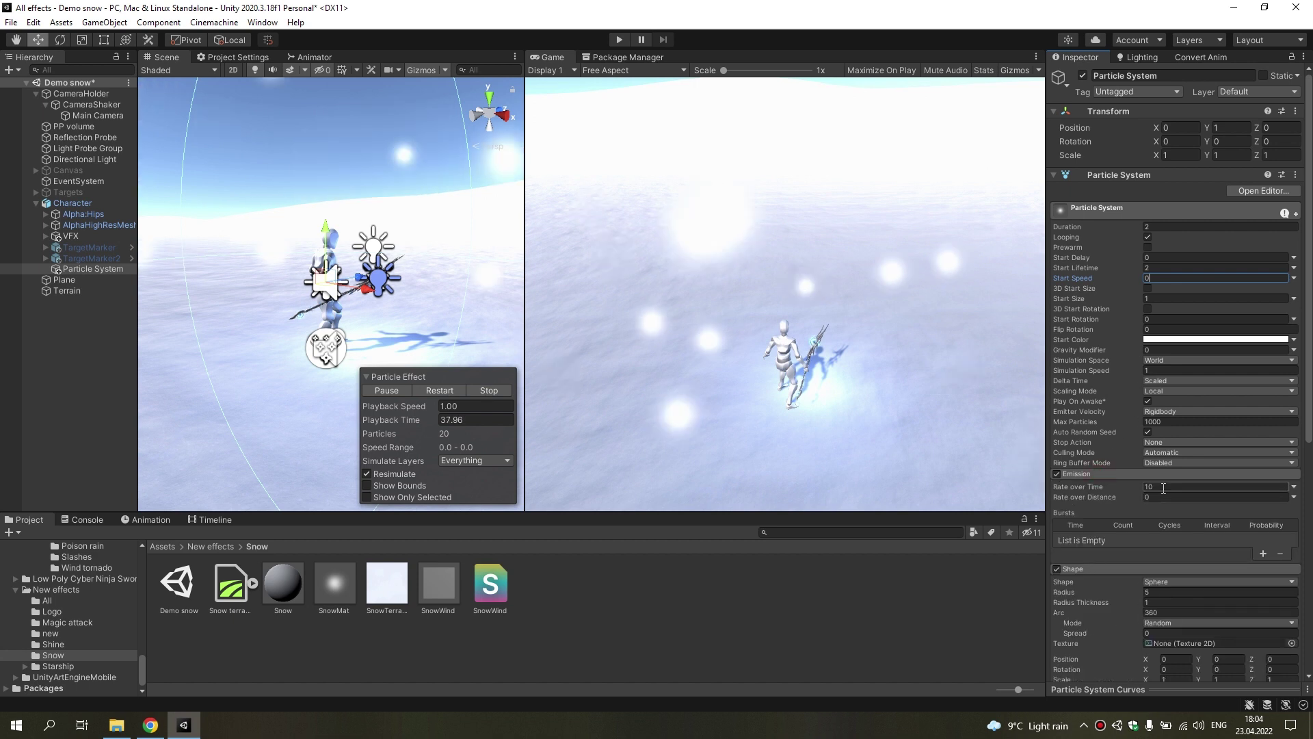
{"action": "type", "text": "0"}
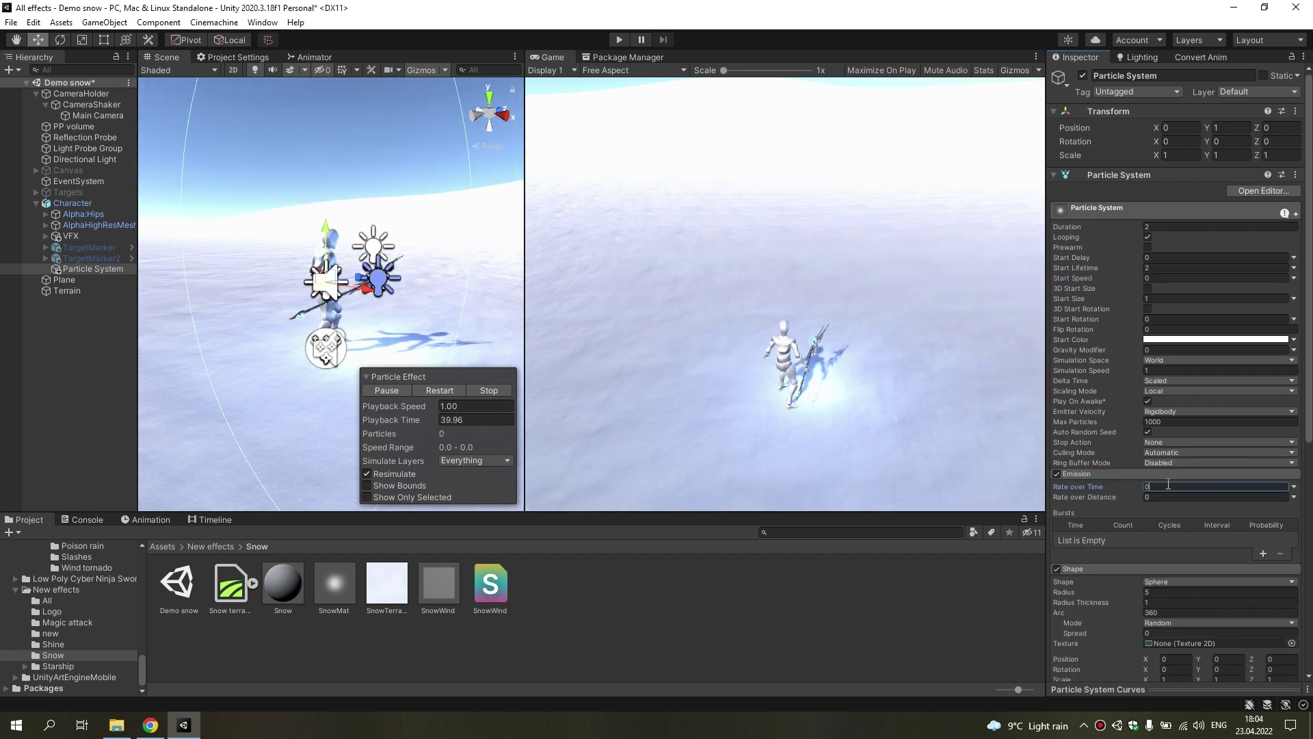
{"action": "key", "text": "BackSpace"}
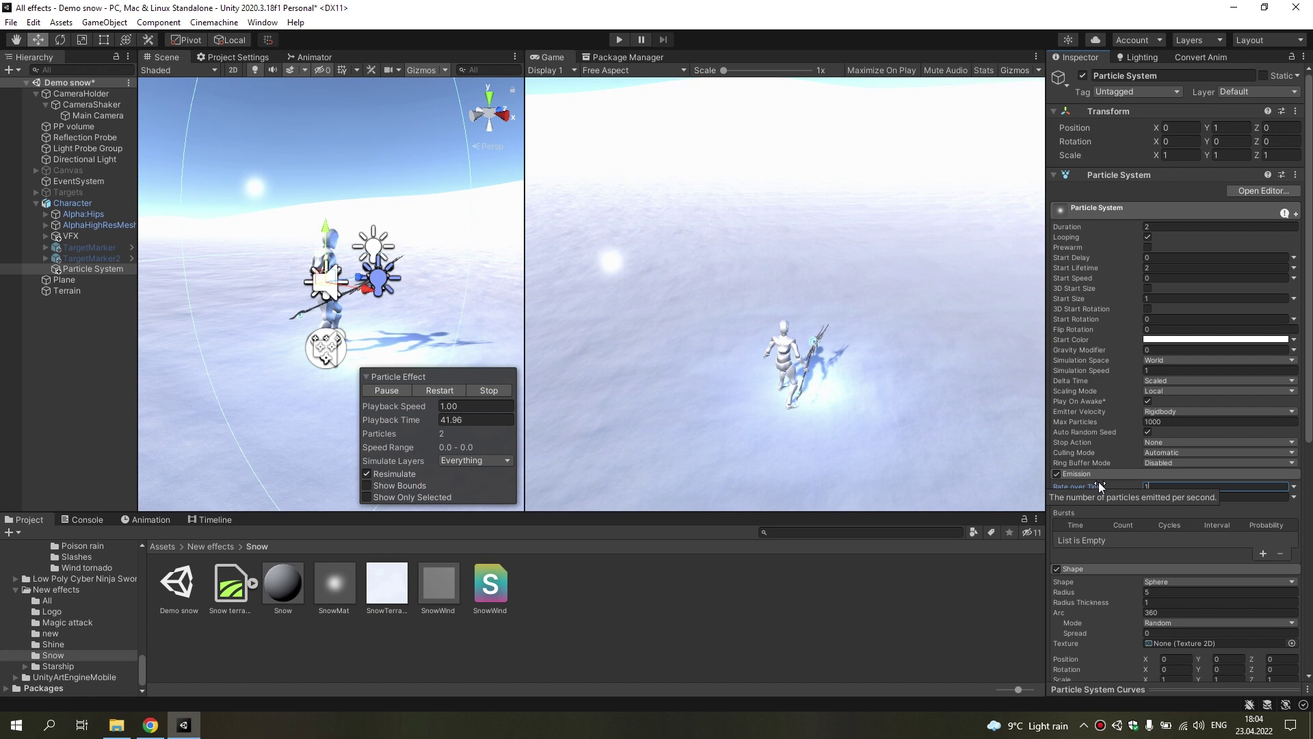
{"action": "type", "text": "000"}
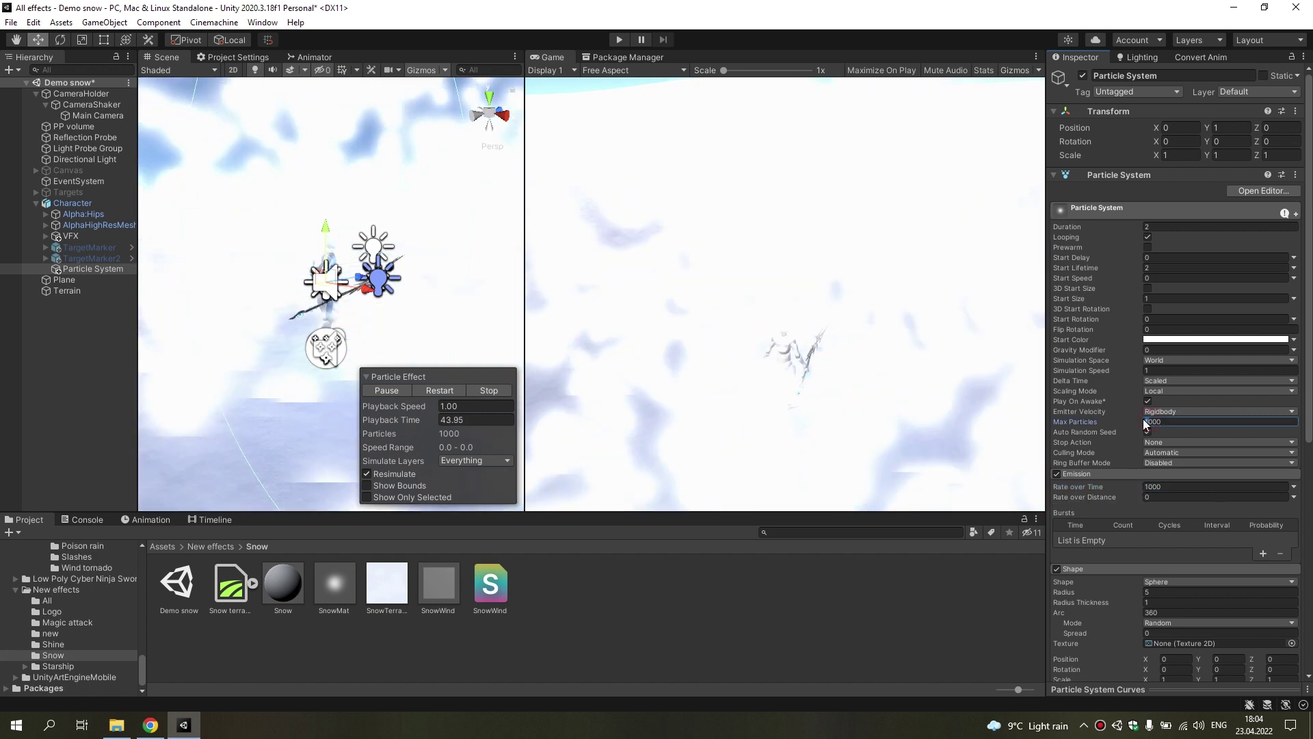
{"action": "type", "text": "2"}
{"action": "scroll", "coordinate": [1153, 387], "scroll_direction": "down", "scroll_amount": 3}
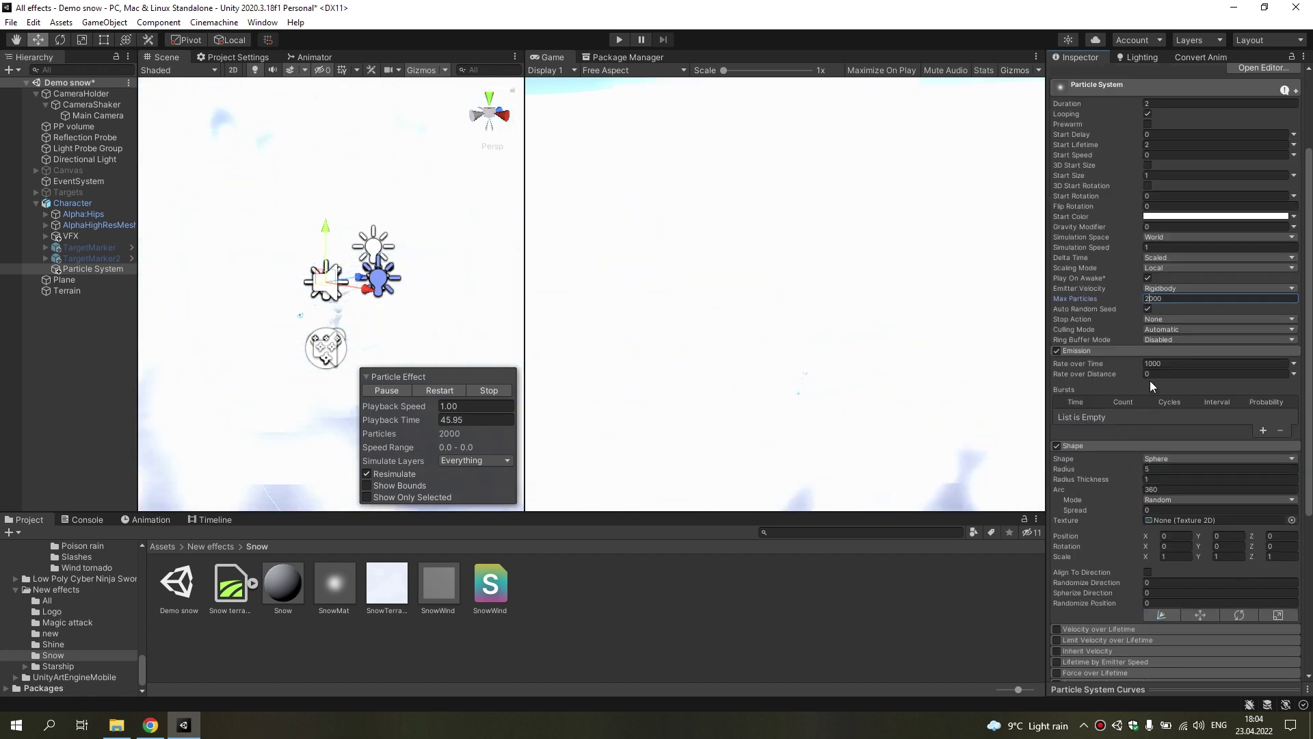
{"action": "left_click", "coordinate": [1170, 374]}
{"action": "type", "text": "200"}
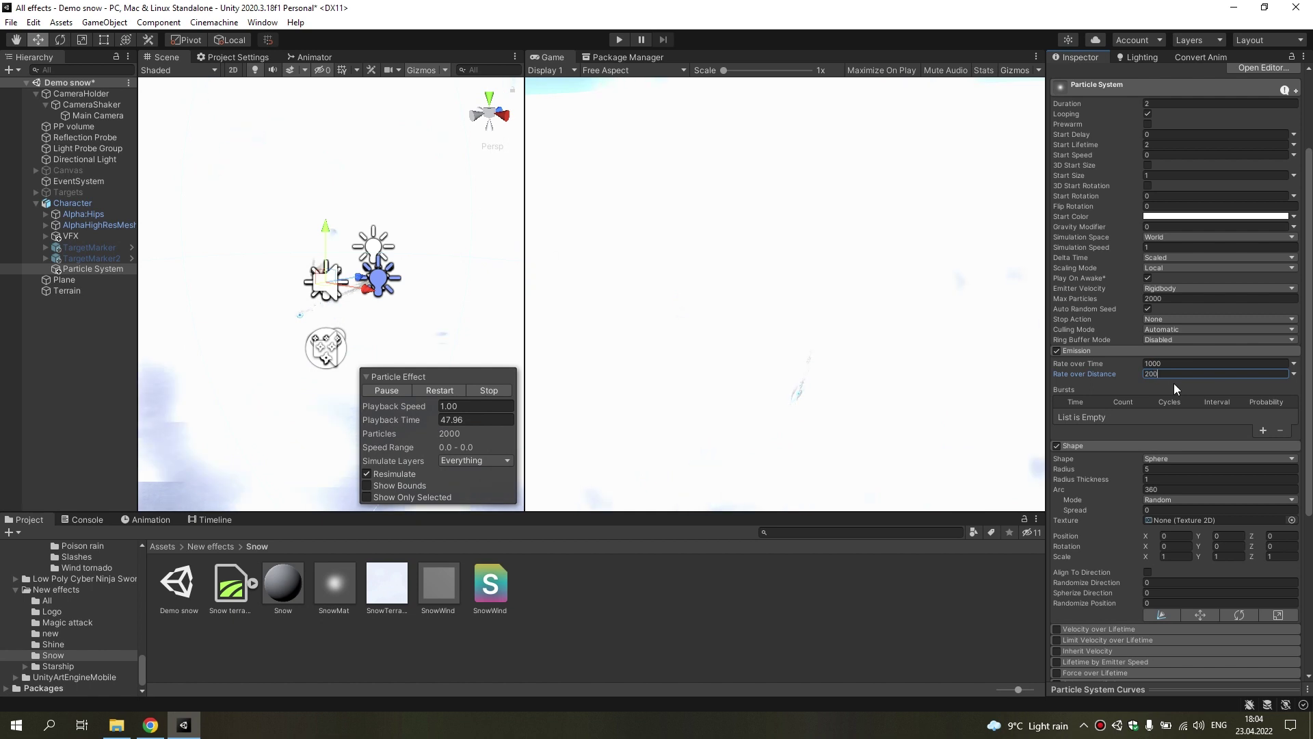
- Make Start Size random between two constants, 0.02 to 0.05
{"action": "left_click", "coordinate": [1183, 174]}
{"action": "type", "text": "0.02"}
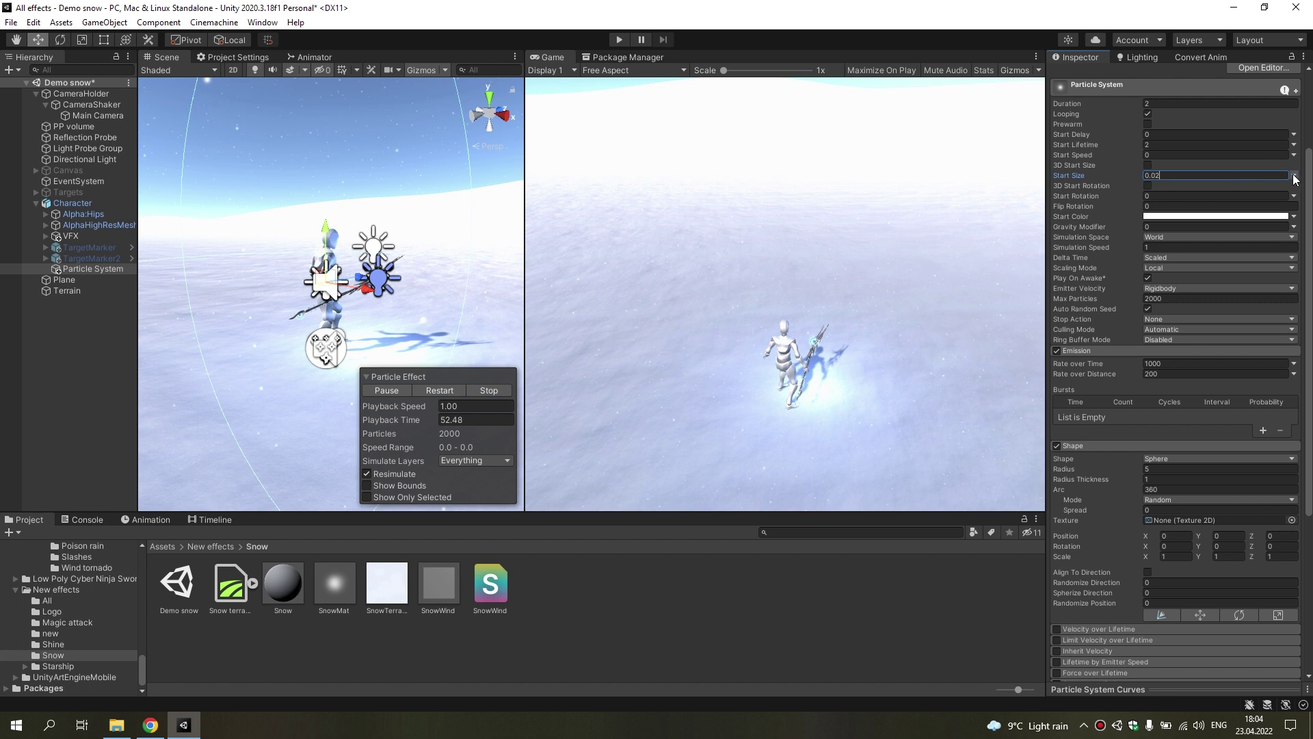
{"action": "left_click", "coordinate": [1295, 176]}
{"action": "left_click", "coordinate": [1204, 214]}
{"action": "left_click", "coordinate": [1170, 177]}
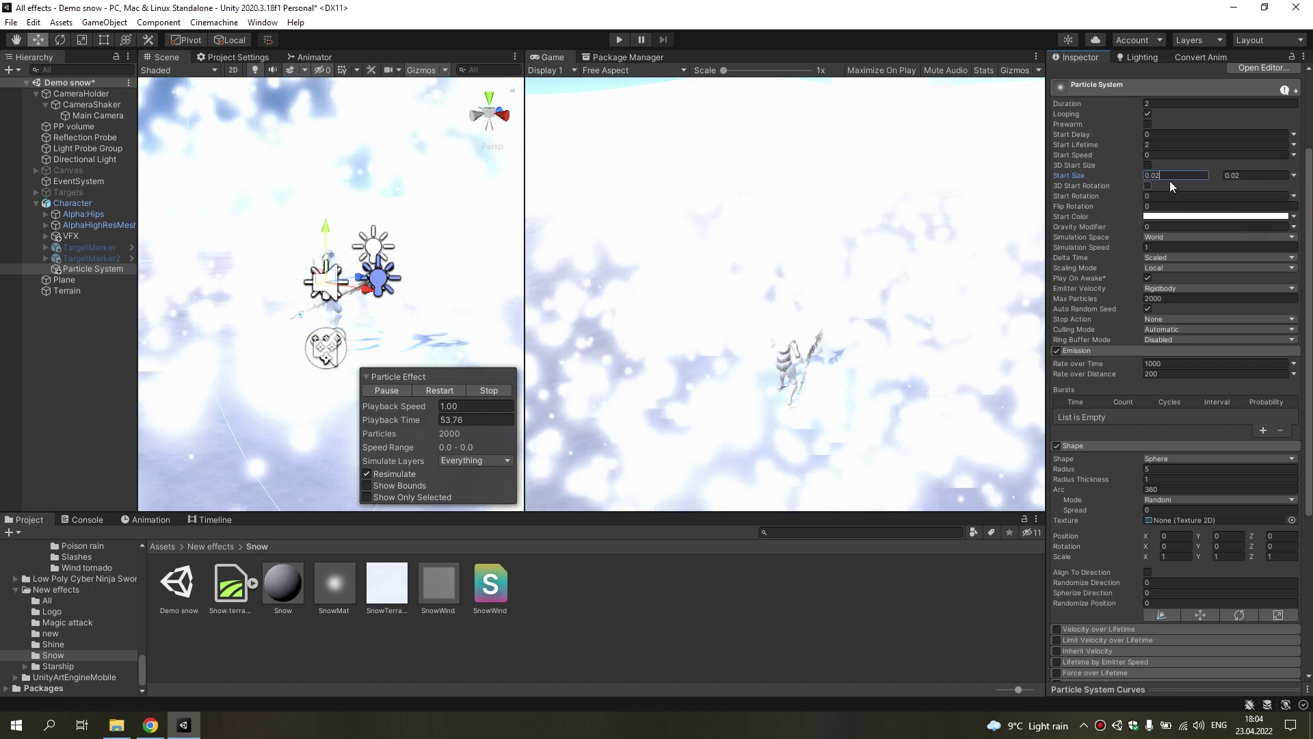
{"action": "type", "text": "0.05"}
{"action": "scroll", "coordinate": [1163, 288], "scroll_direction": "down", "scroll_amount": 5}
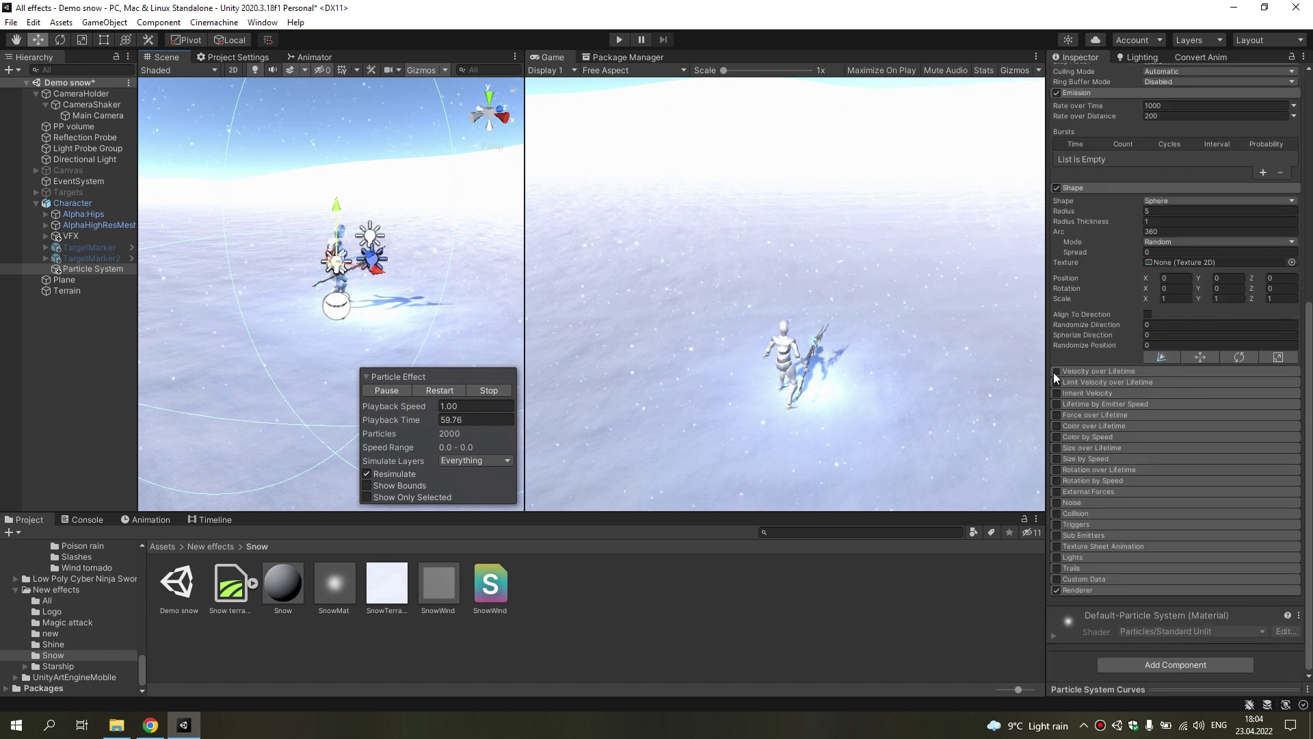
- Enable Velocity over Lifetime with Linear Y -2 in World space
{"action": "left_click", "coordinate": [1055, 371]}
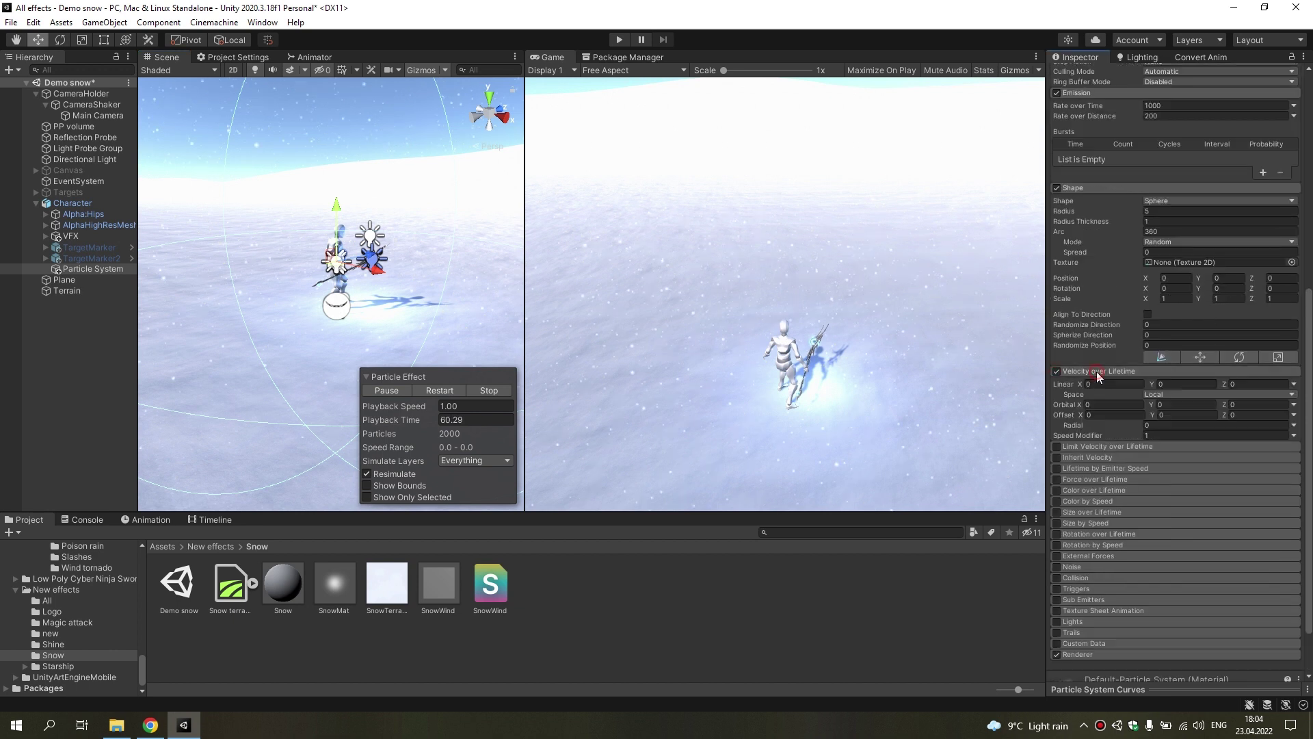
{"action": "type", "text": "-2"}
{"action": "left_click", "coordinate": [1173, 395]}
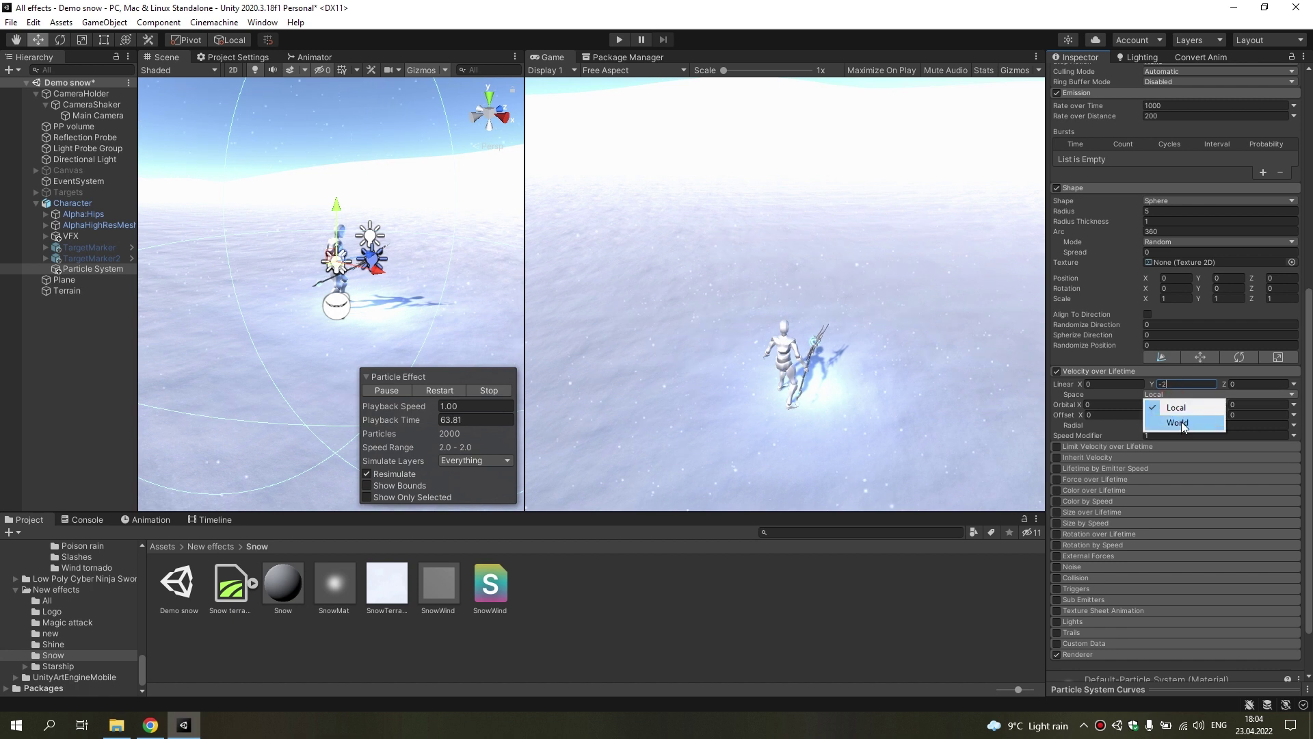
{"action": "left_click", "coordinate": [1183, 424]}
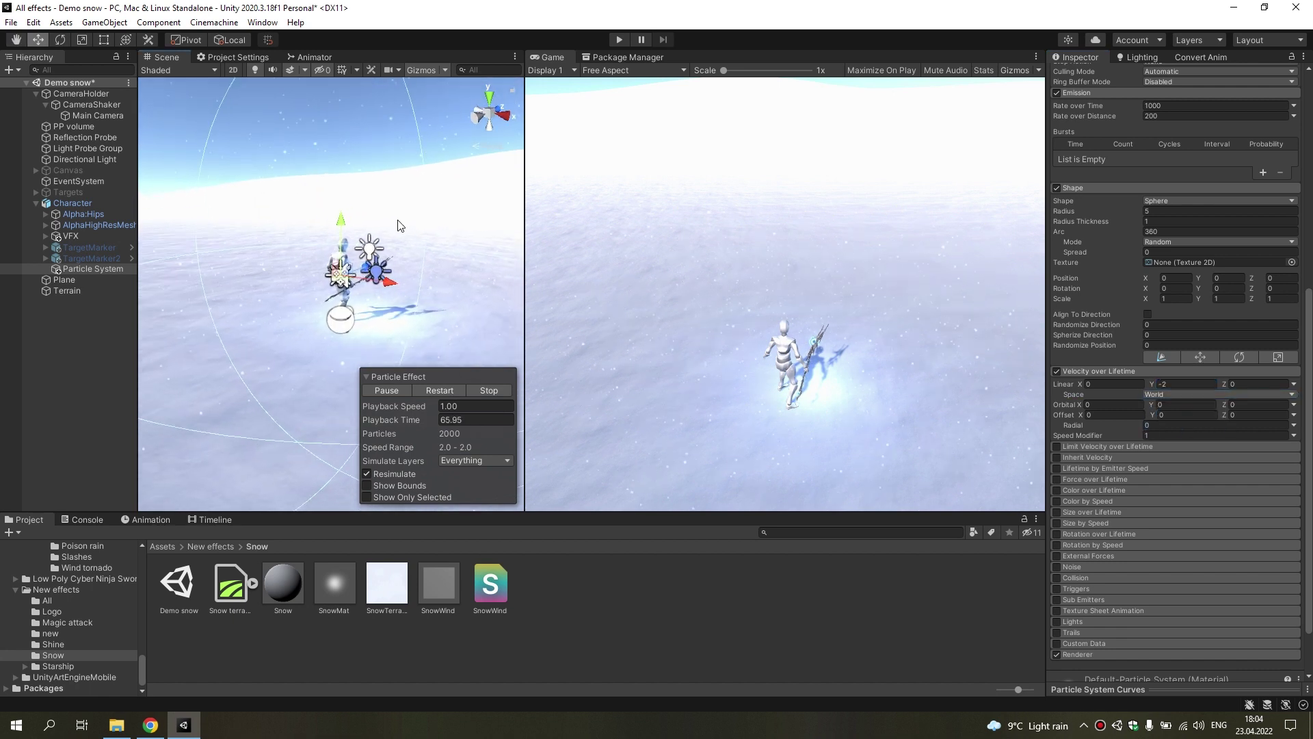
- Enable Noise with strength 0.1, frequency 0.5 and scroll speed 0.2
{"action": "scroll", "coordinate": [1120, 480], "scroll_direction": "down", "scroll_amount": 3}
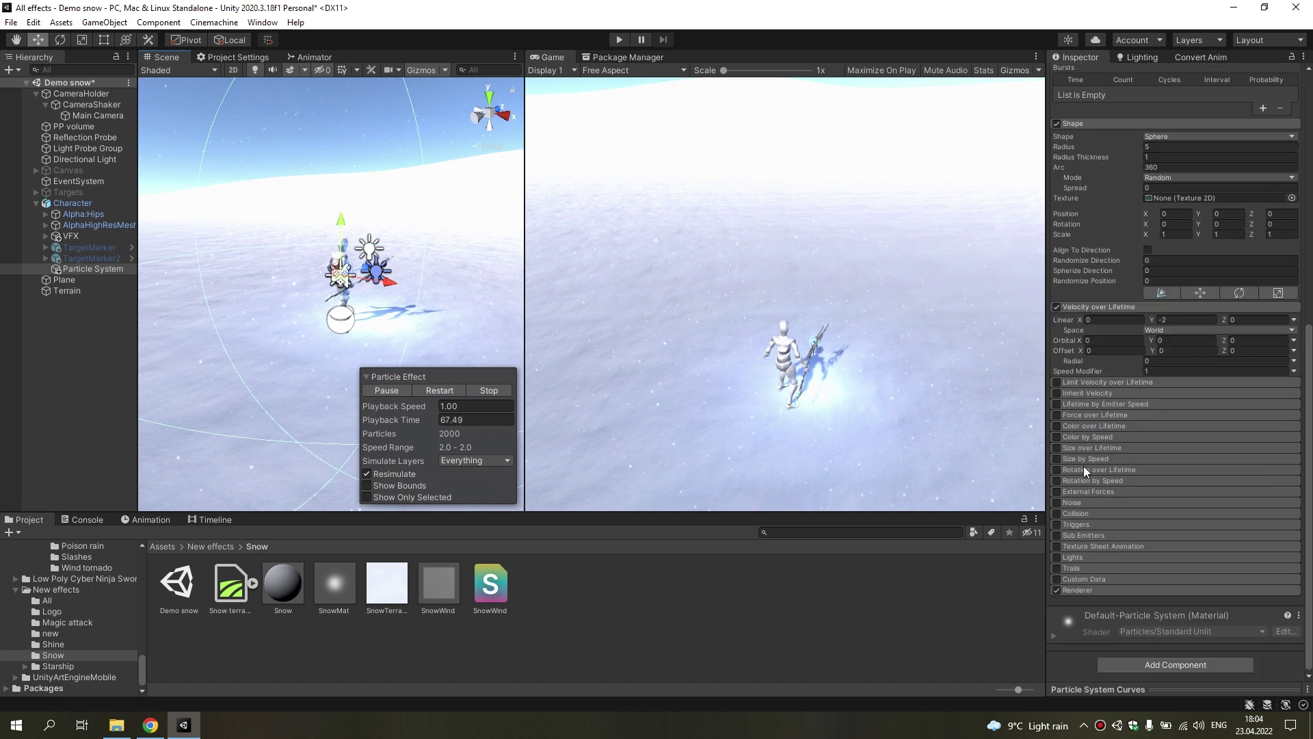
{"action": "left_click", "coordinate": [1083, 505]}
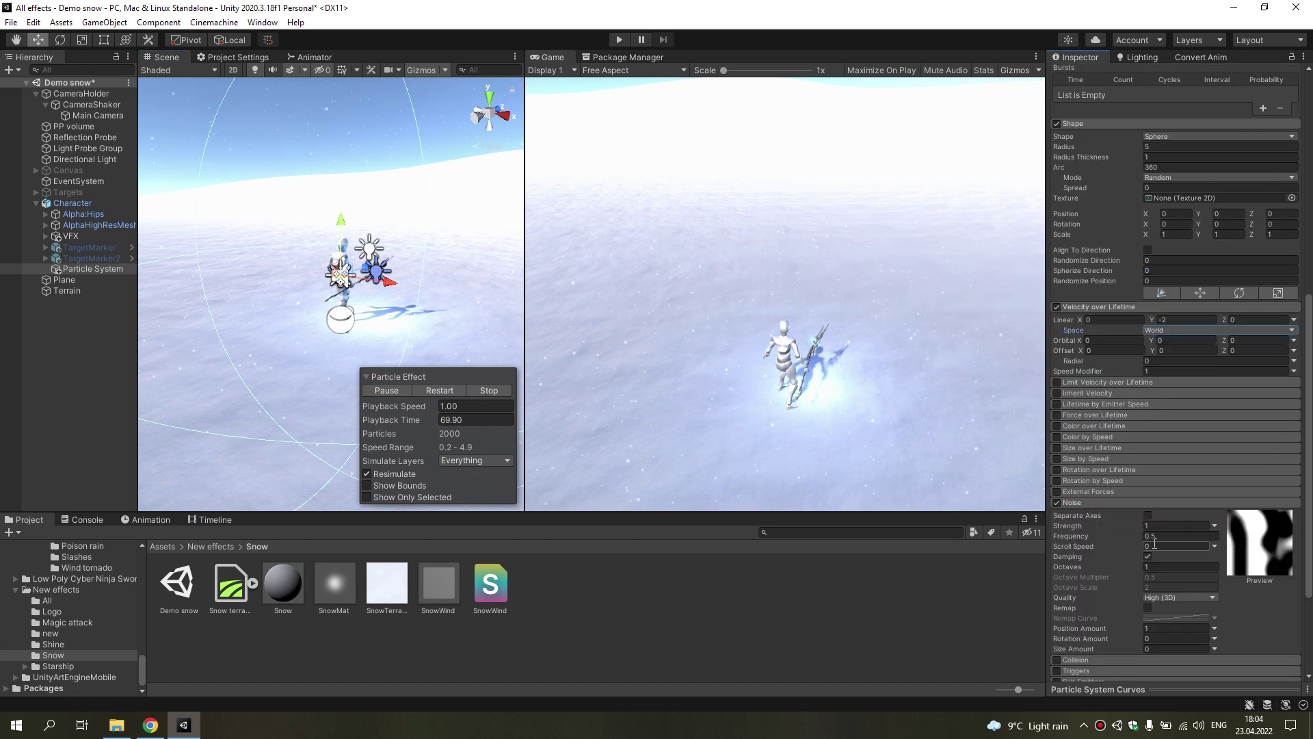
{"action": "type", "text": "2"}
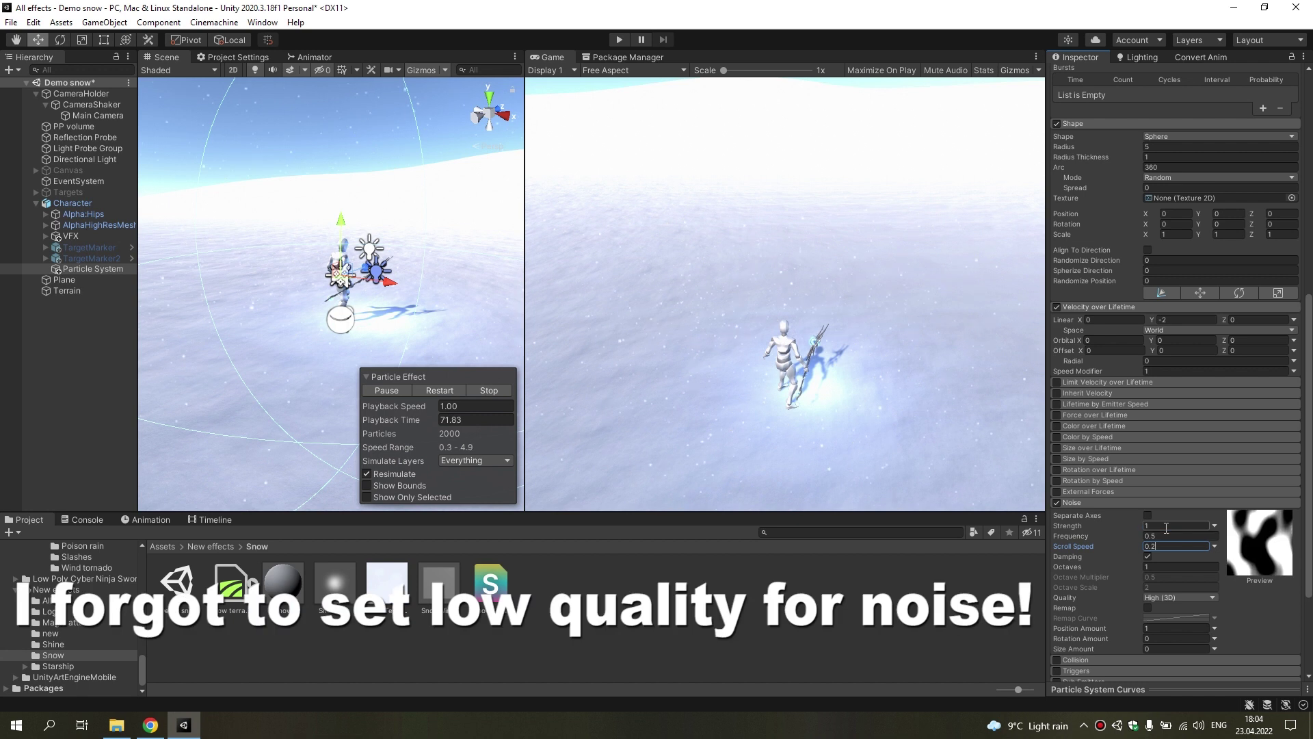
{"action": "type", "text": "0.1"}
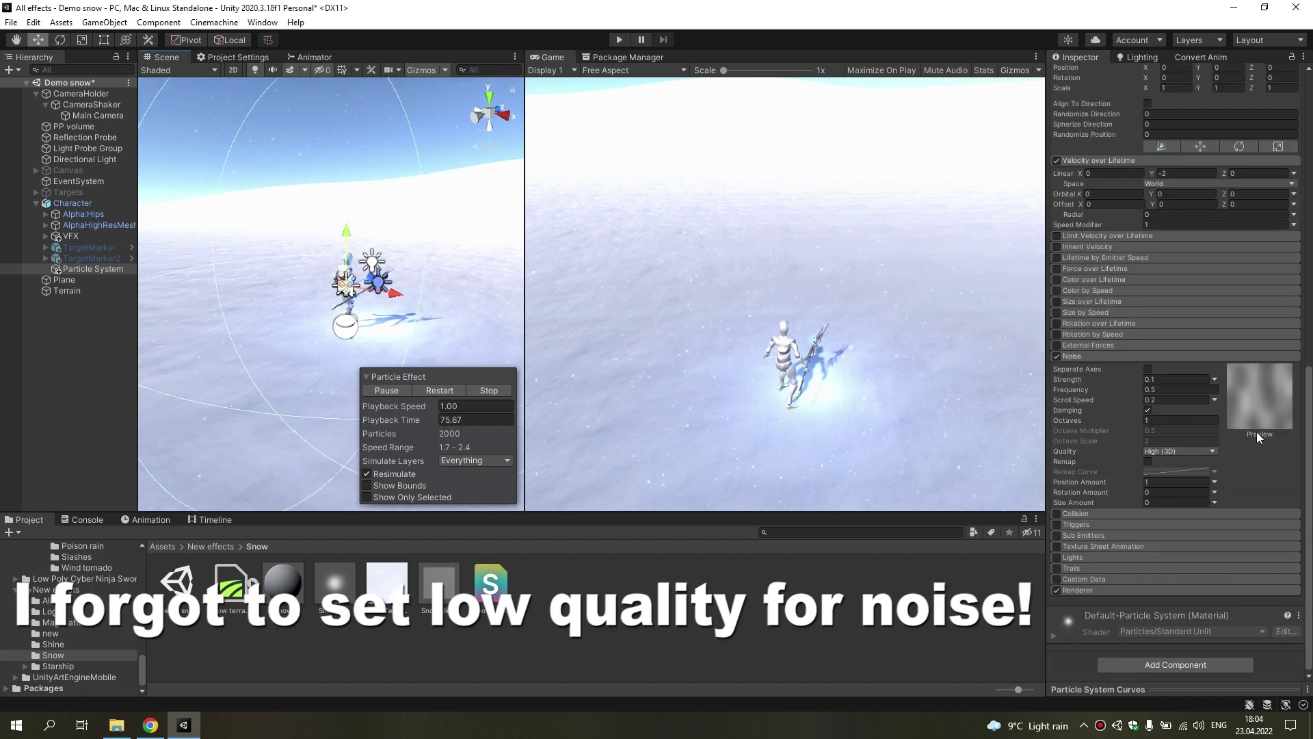
{"action": "mouse_move", "coordinate": [416, 243]}
{"action": "left_mouse_down", "text": "alt"}
{"action": "mouse_move", "coordinate": [328, 313]}
{"action": "mouse_move", "coordinate": [326, 230]}
{"action": "mouse_move", "coordinate": [340, 297]}
{"action": "left_mouse_up", "text": "alt"}
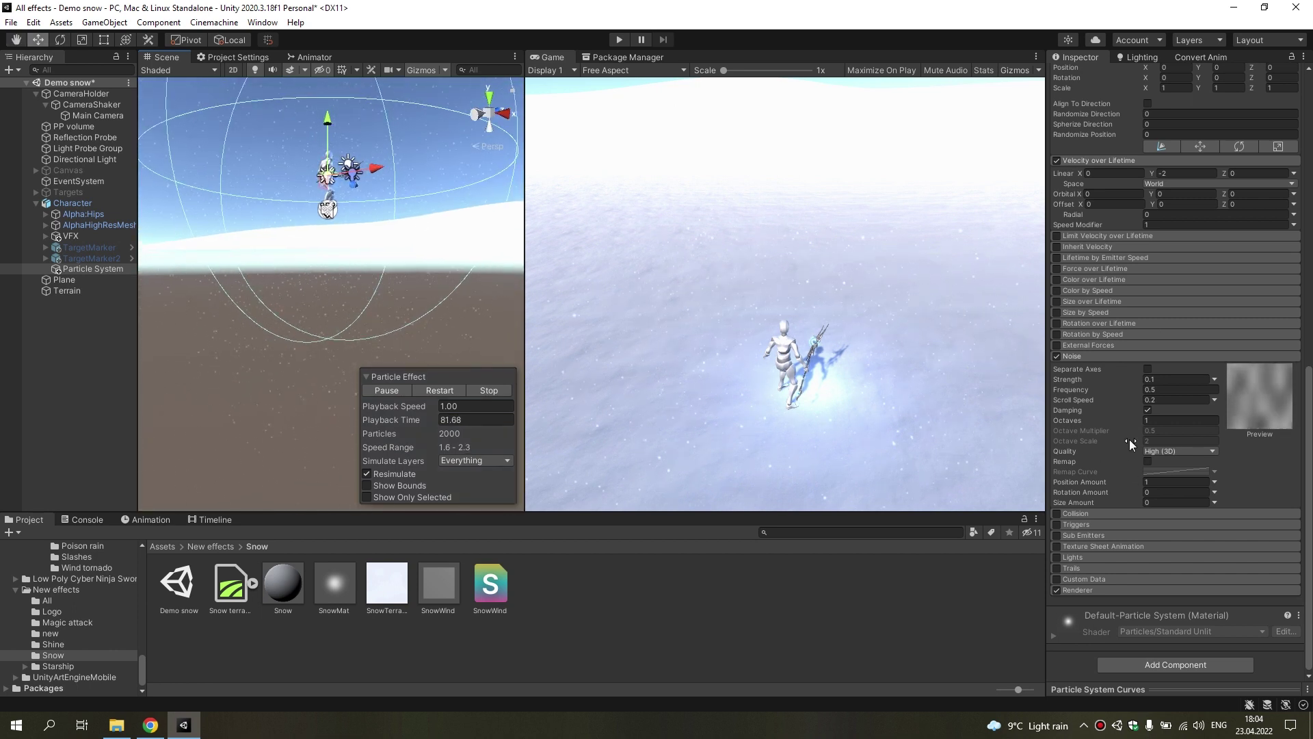
- Add a Sphere Collider component to the Particle System
{"action": "left_click", "coordinate": [1174, 665]}
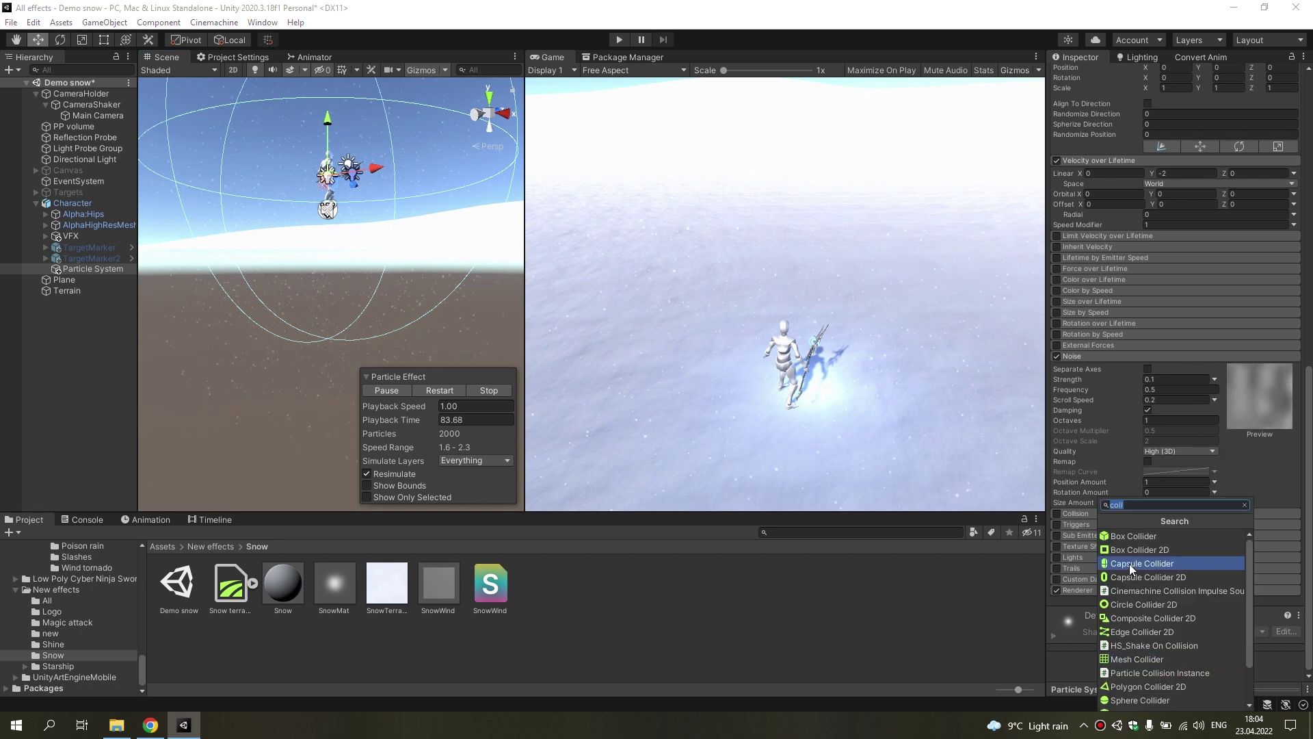
{"action": "scroll", "coordinate": [1150, 580], "scroll_direction": "down", "scroll_amount": 2}
{"action": "left_click", "coordinate": [1138, 650]}
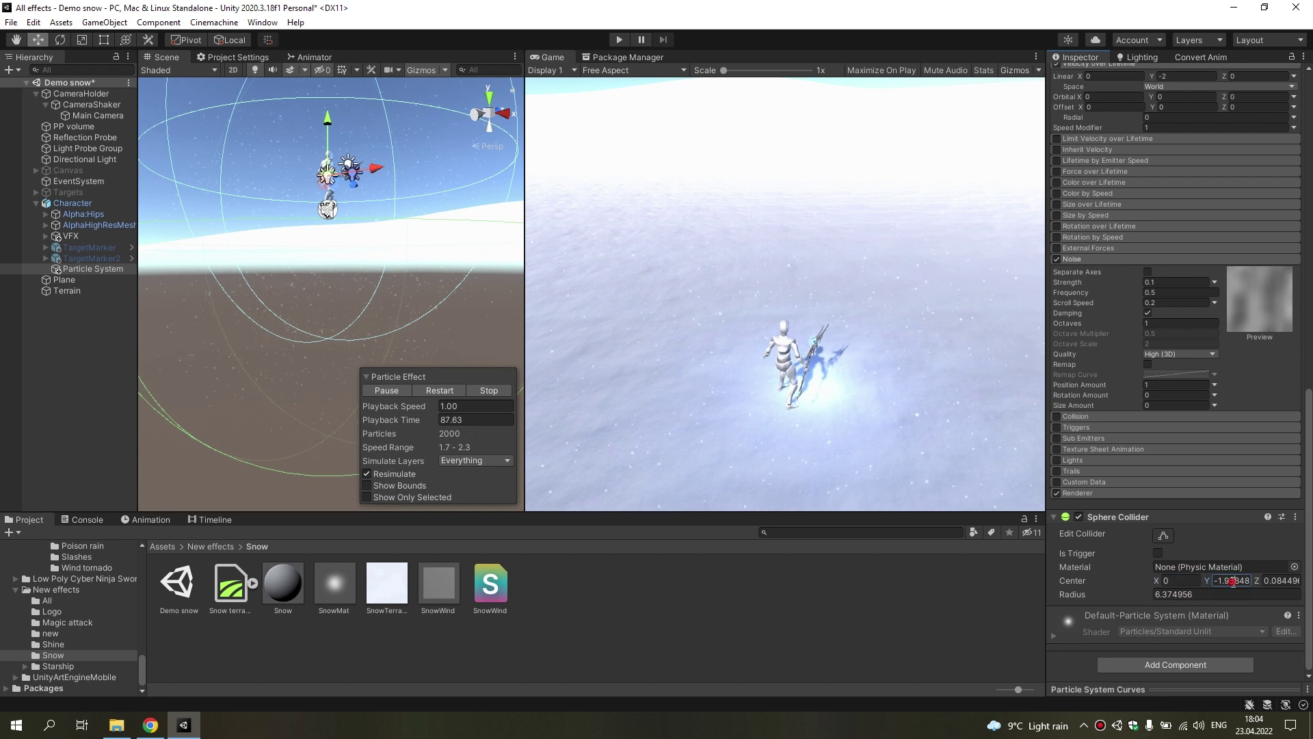
{"action": "left_click", "coordinate": [1204, 590]}
{"action": "scroll", "coordinate": [1204, 590], "scroll_direction": "up", "scroll_amount": 9}
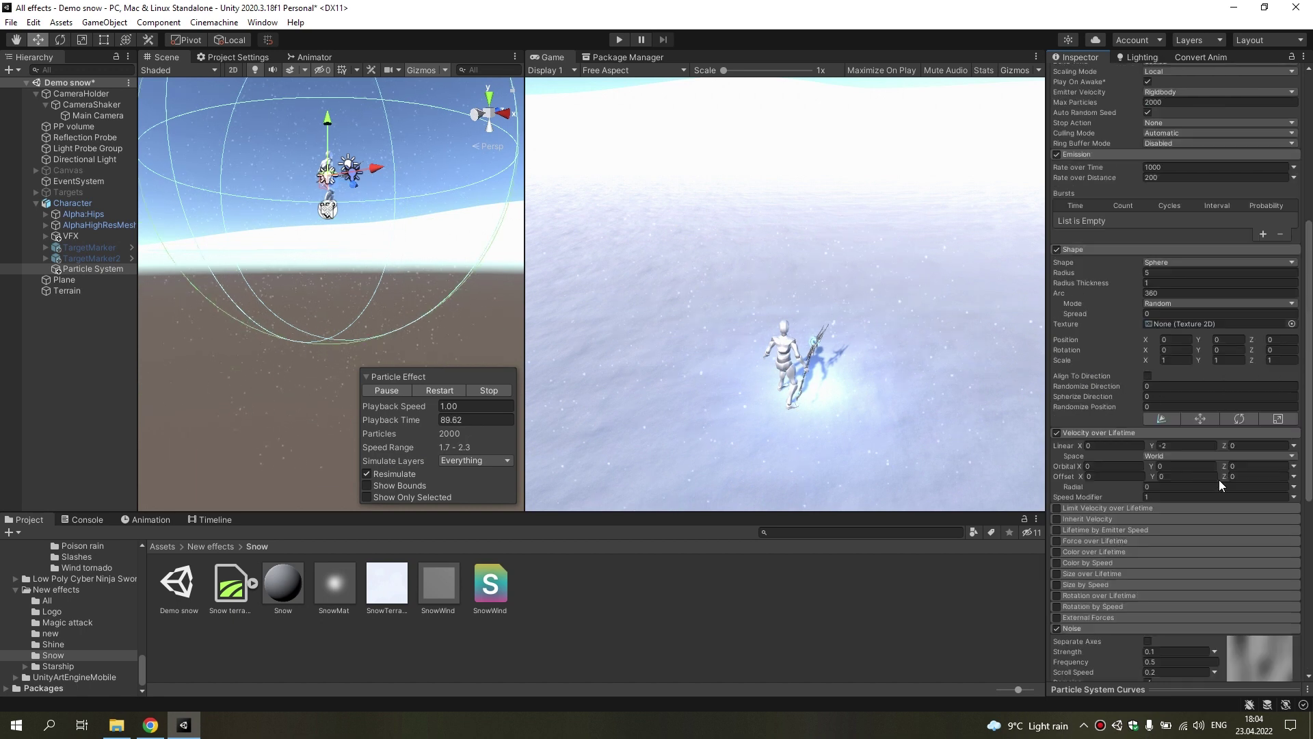
{"action": "scroll", "coordinate": [1157, 459], "scroll_direction": "up", "scroll_amount": 5}
{"action": "scroll", "coordinate": [1097, 594], "scroll_direction": "down", "scroll_amount": 6}
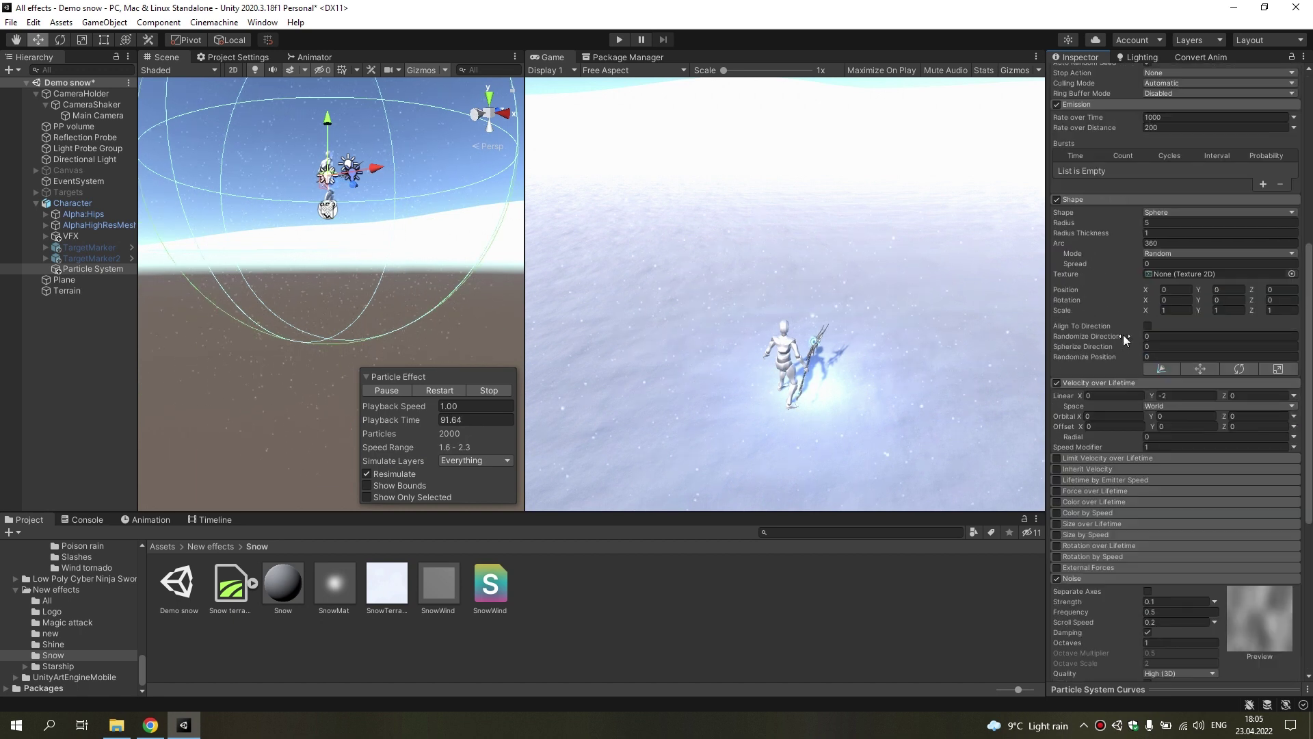
{"action": "scroll", "coordinate": [1123, 334], "scroll_direction": "down", "scroll_amount": 5}
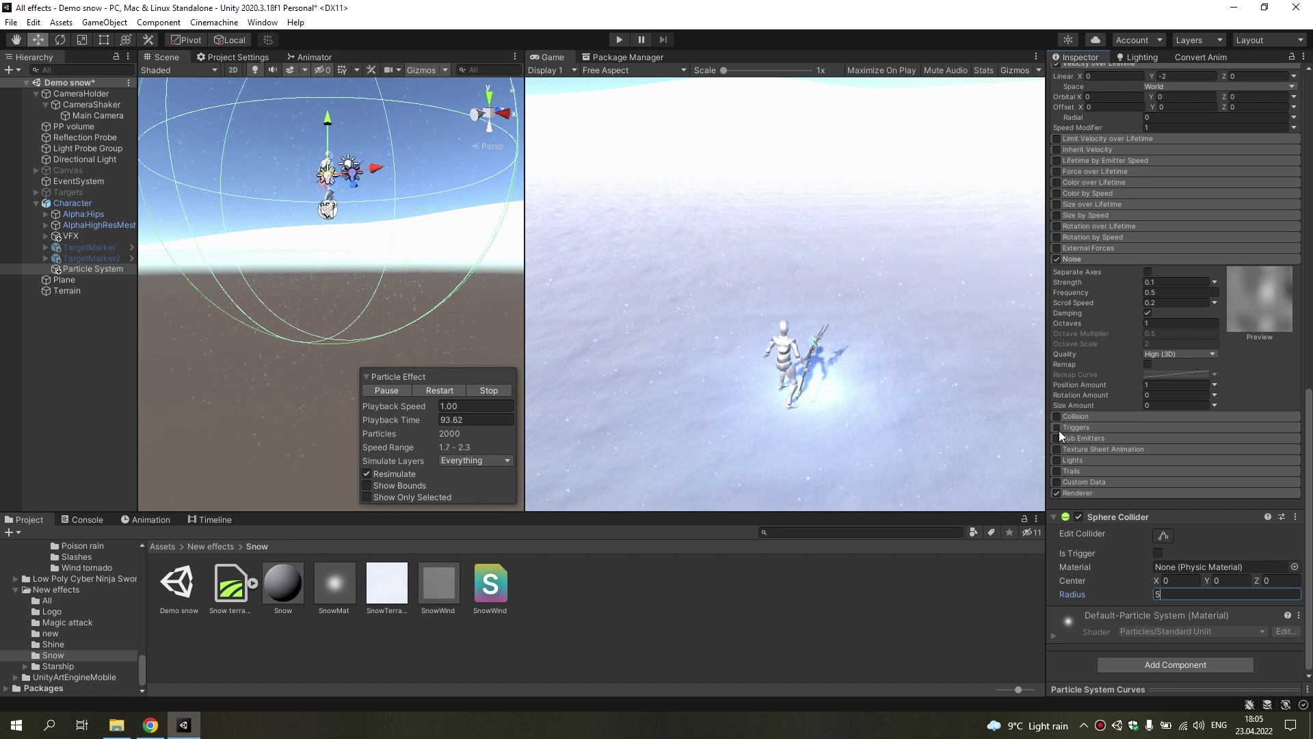
- Enable Triggers with Inside set to Ignore, Outside to Kill, and the Particle System as collider
{"action": "left_click", "coordinate": [1093, 429]}
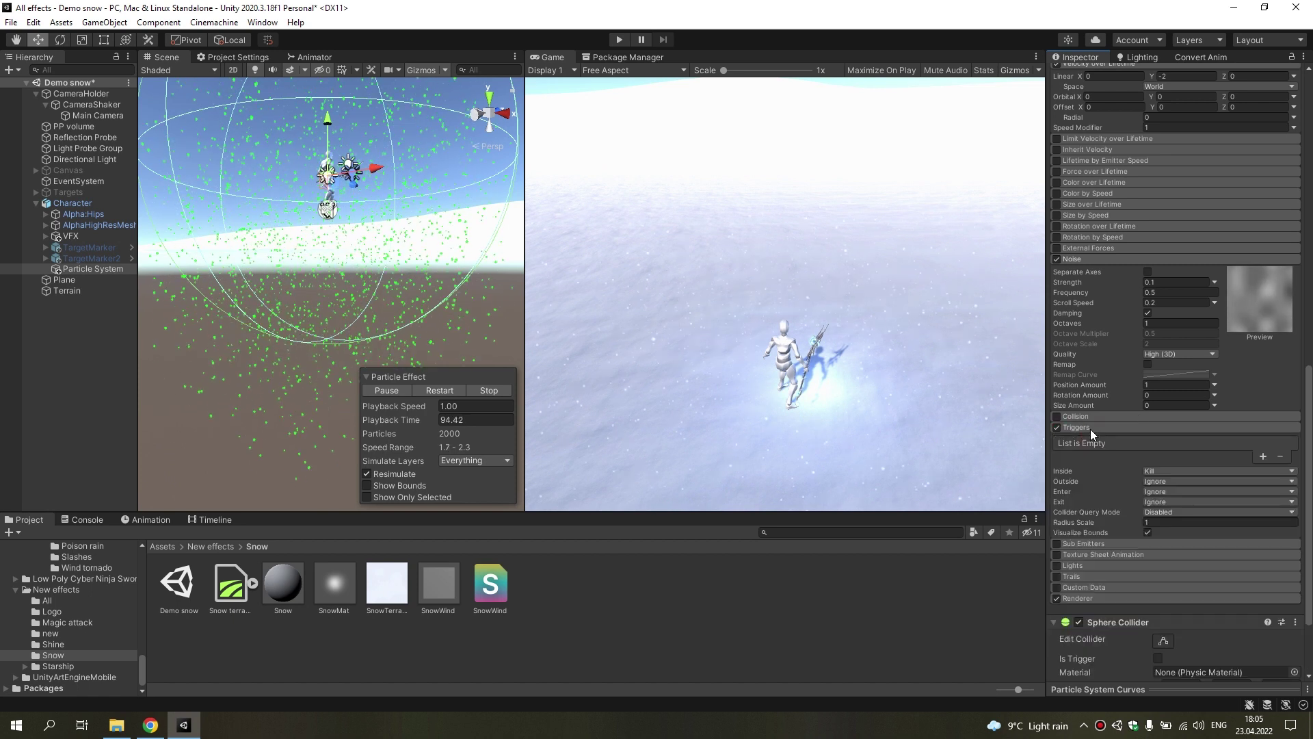
{"action": "left_click", "coordinate": [1157, 471]}
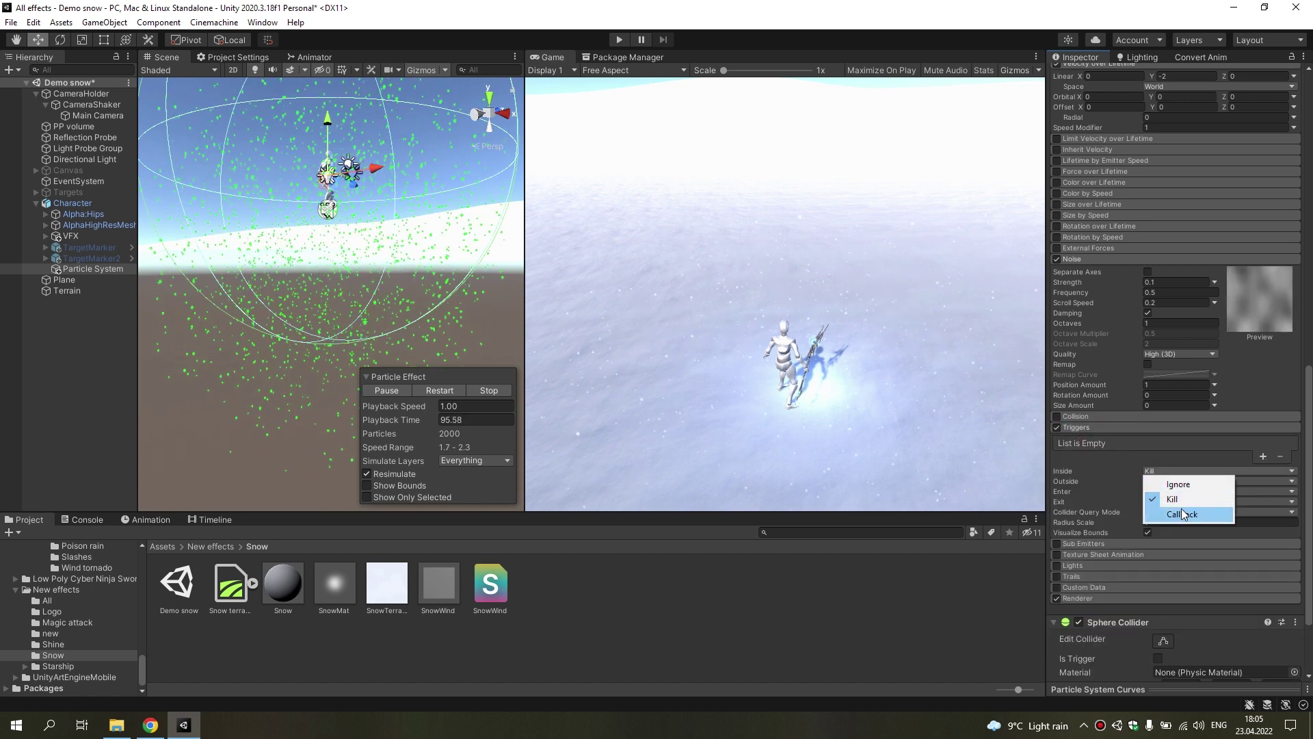
{"action": "left_click", "coordinate": [1178, 484]}
{"action": "left_click", "coordinate": [1158, 481]}
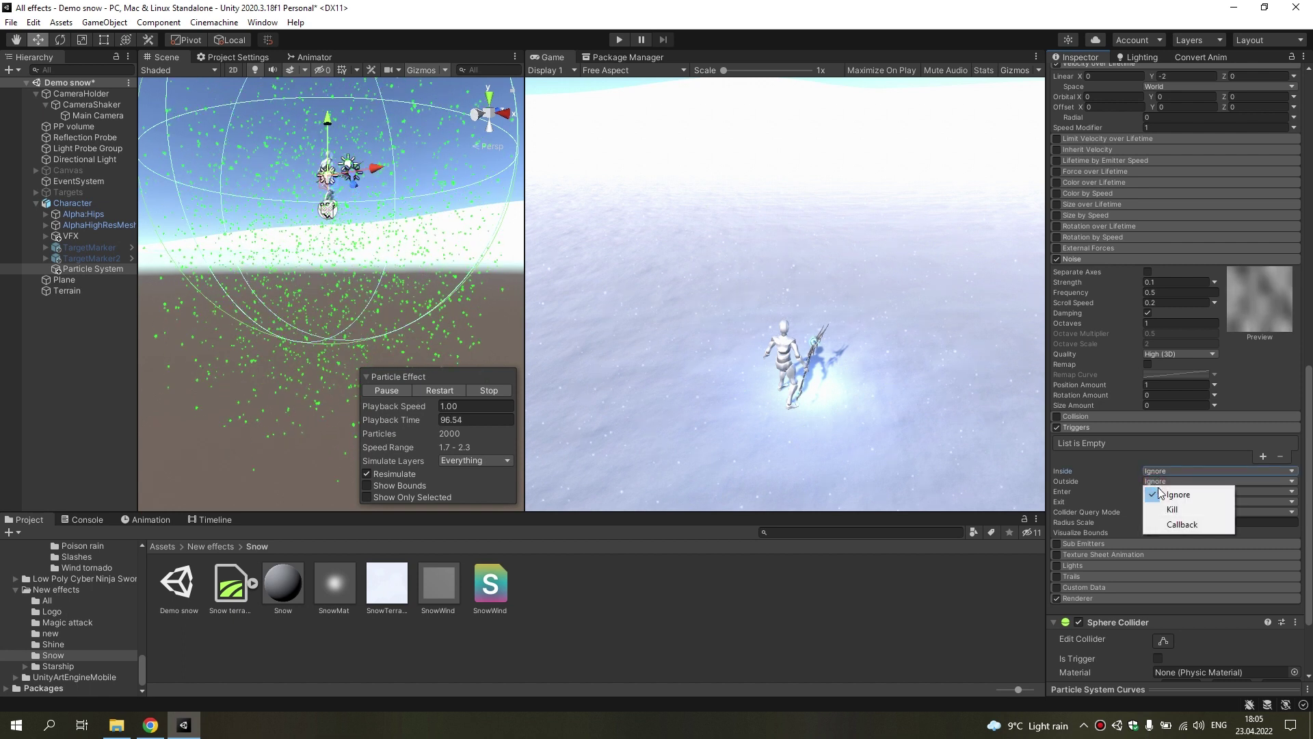
{"action": "left_click", "coordinate": [1171, 509]}
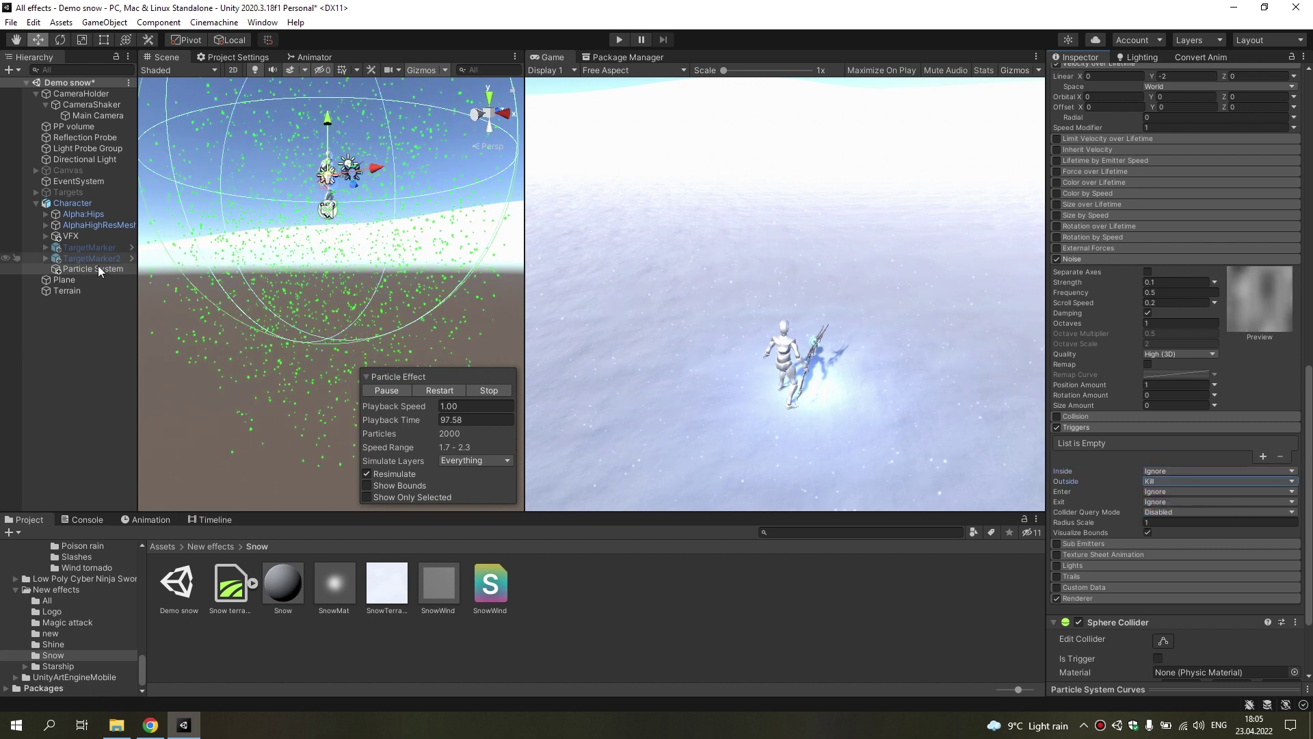
{"action": "left_click", "coordinate": [1264, 458]}
{"action": "left_click_drag", "start_coordinate": [114, 280], "coordinate": [1117, 437]}
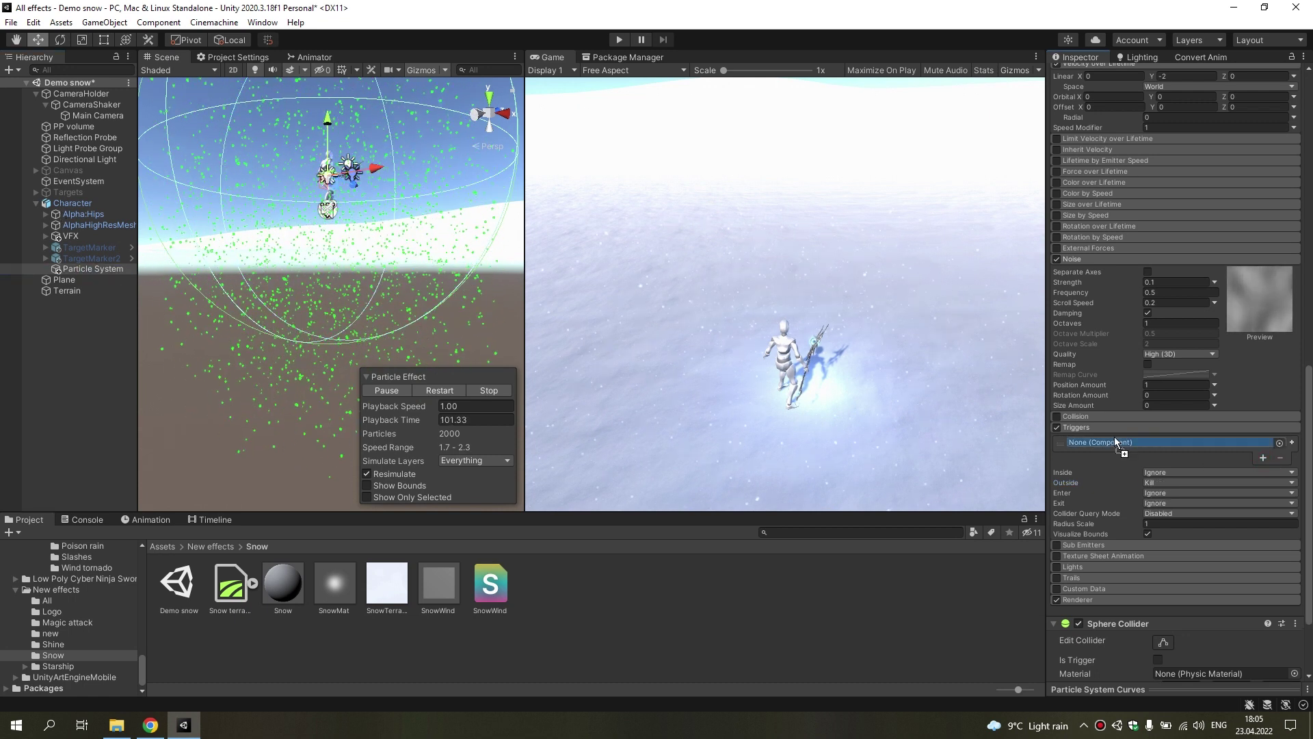
{"action": "mouse_move", "coordinate": [350, 213]}
{"action": "left_mouse_down", "text": "alt"}
{"action": "mouse_move", "coordinate": [361, 161]}
{"action": "mouse_move", "coordinate": [360, 218]}
{"action": "mouse_move", "coordinate": [407, 256]}
{"action": "mouse_move", "coordinate": [395, 236]}
{"action": "mouse_move", "coordinate": [407, 224]}
{"action": "left_mouse_up", "text": "alt"}
{"action": "left_click", "coordinate": [93, 339]}
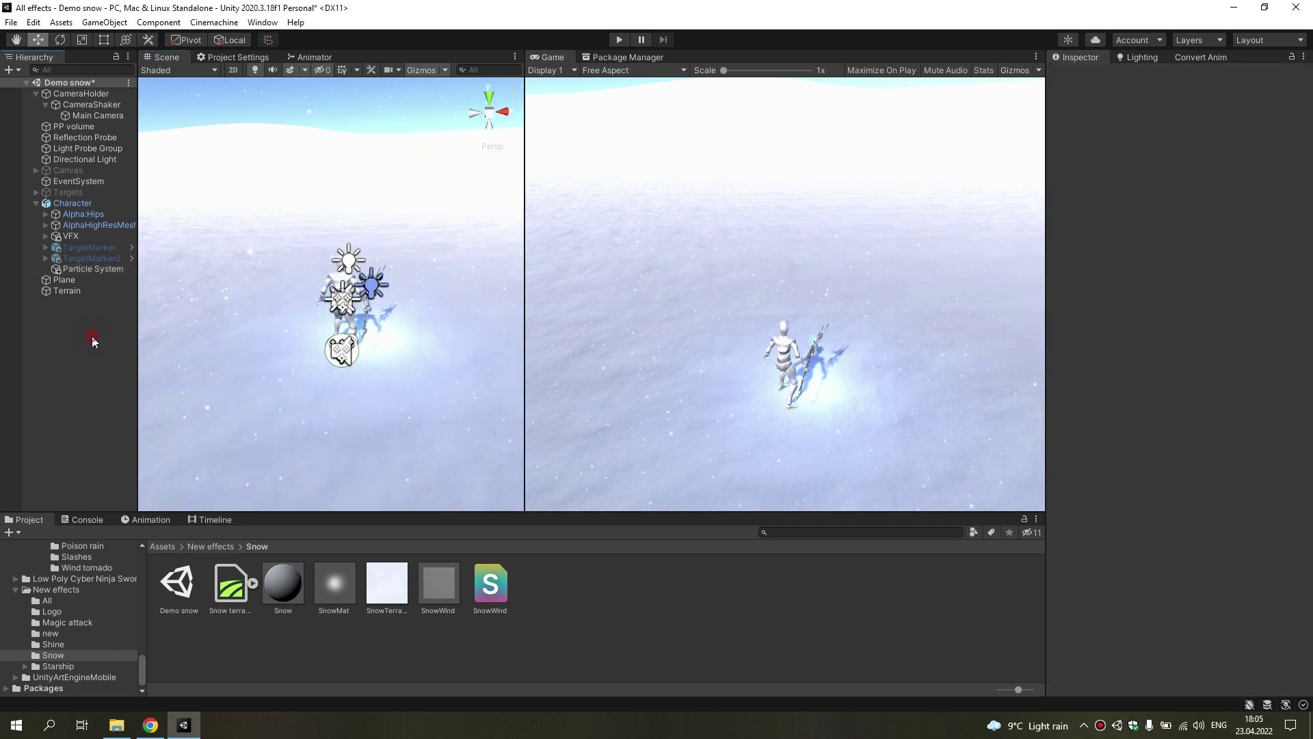
{"action": "left_click", "coordinate": [611, 39]}
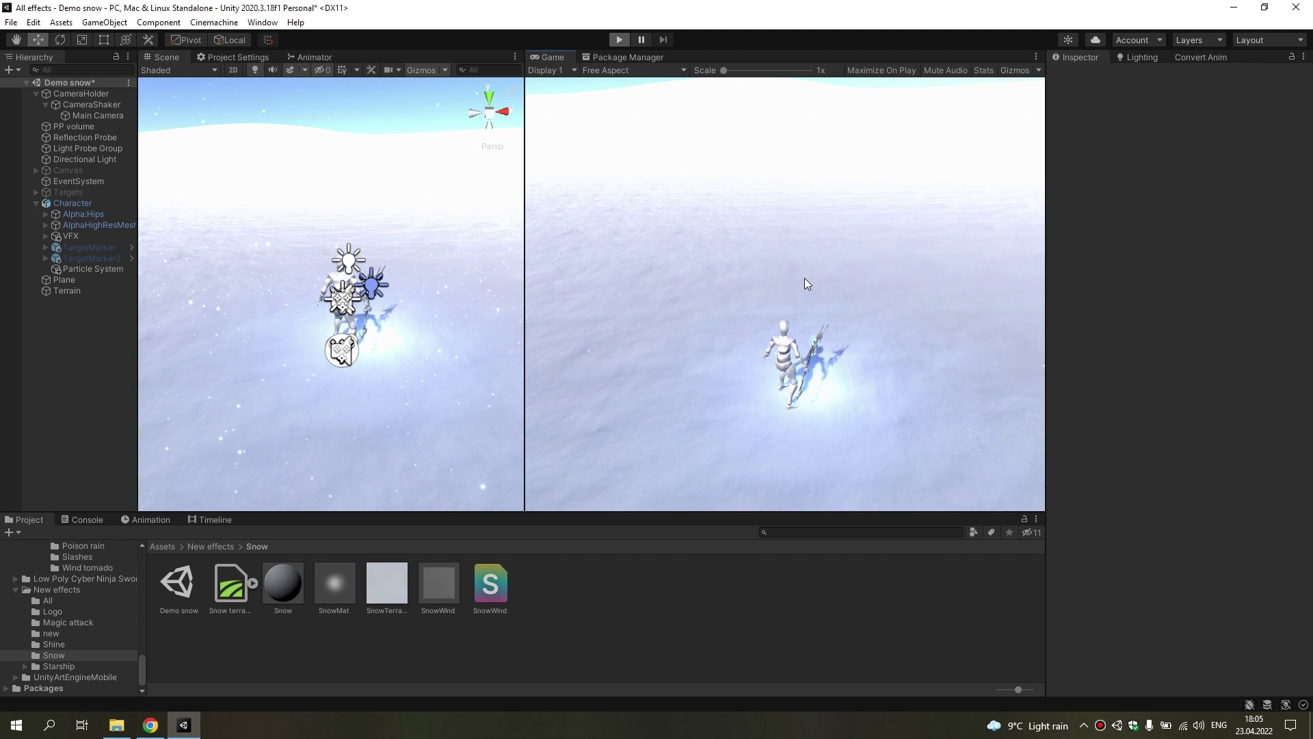
{"action": "left_click", "coordinate": [806, 279]}
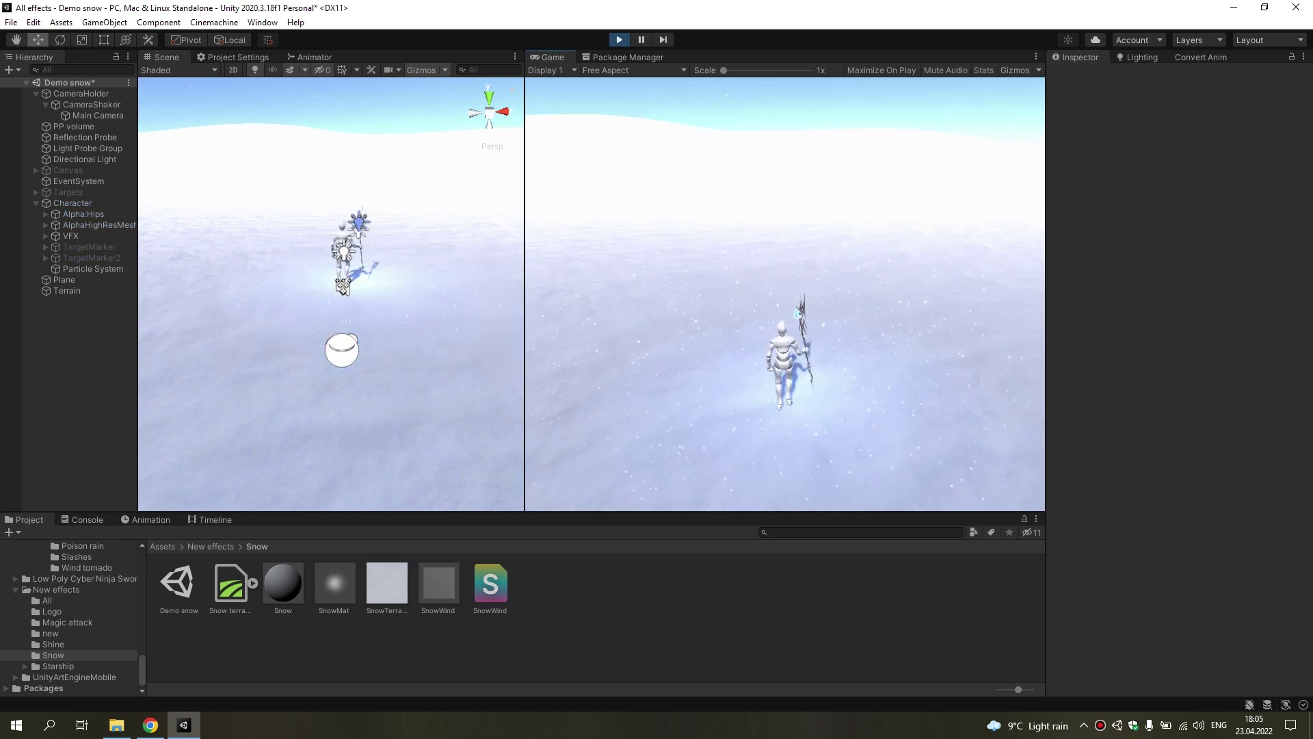
{"action": "key", "text": "w"}
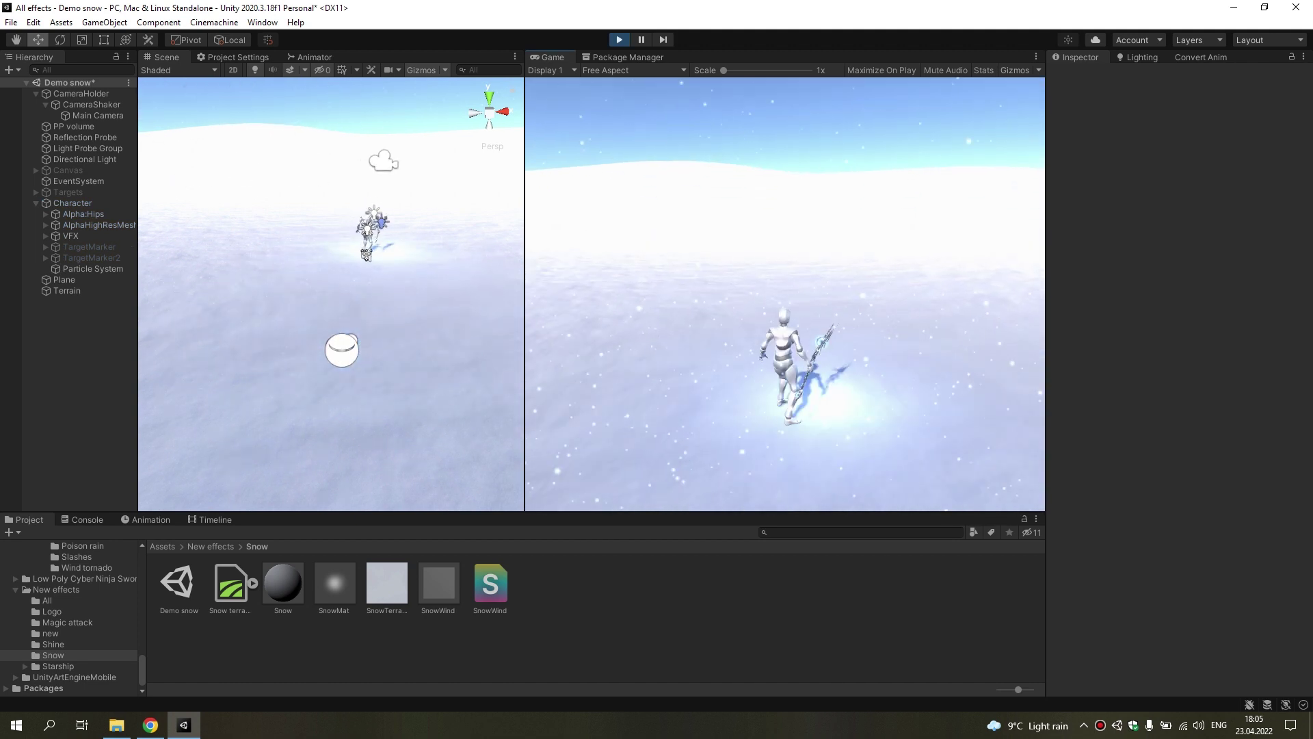
{"action": "left_click", "coordinate": [624, 43]}
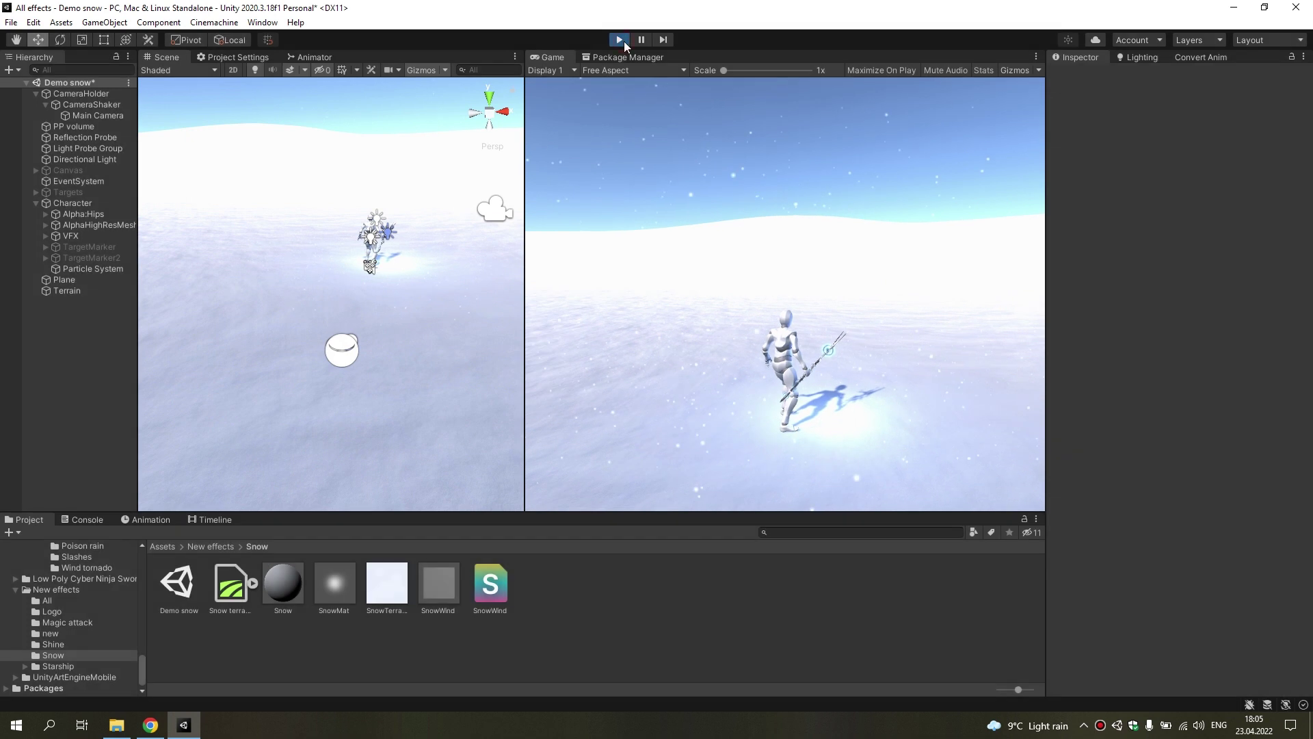
- Select the Particle System and set its Renderer's Render Mode to Stretched Billboard
{"action": "left_click", "coordinate": [55, 269]}
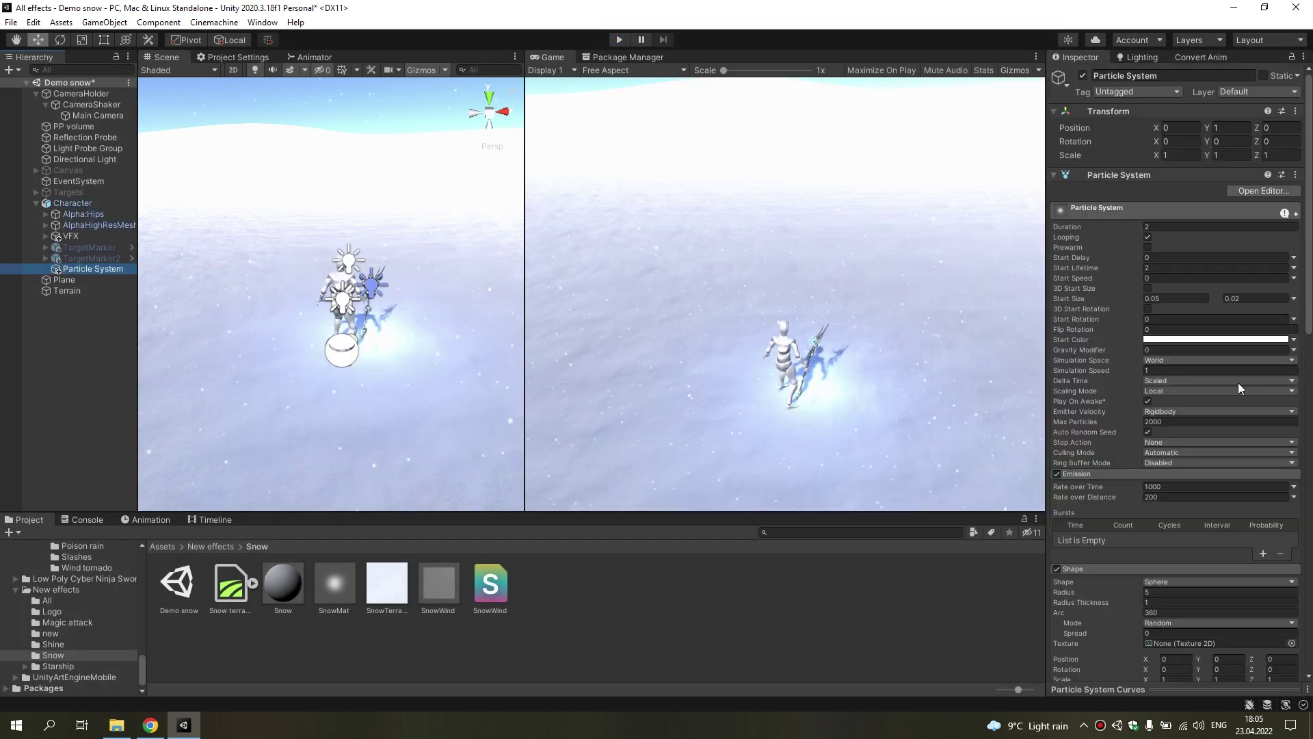
{"action": "scroll", "coordinate": [1156, 370], "scroll_direction": "down", "scroll_amount": 5}
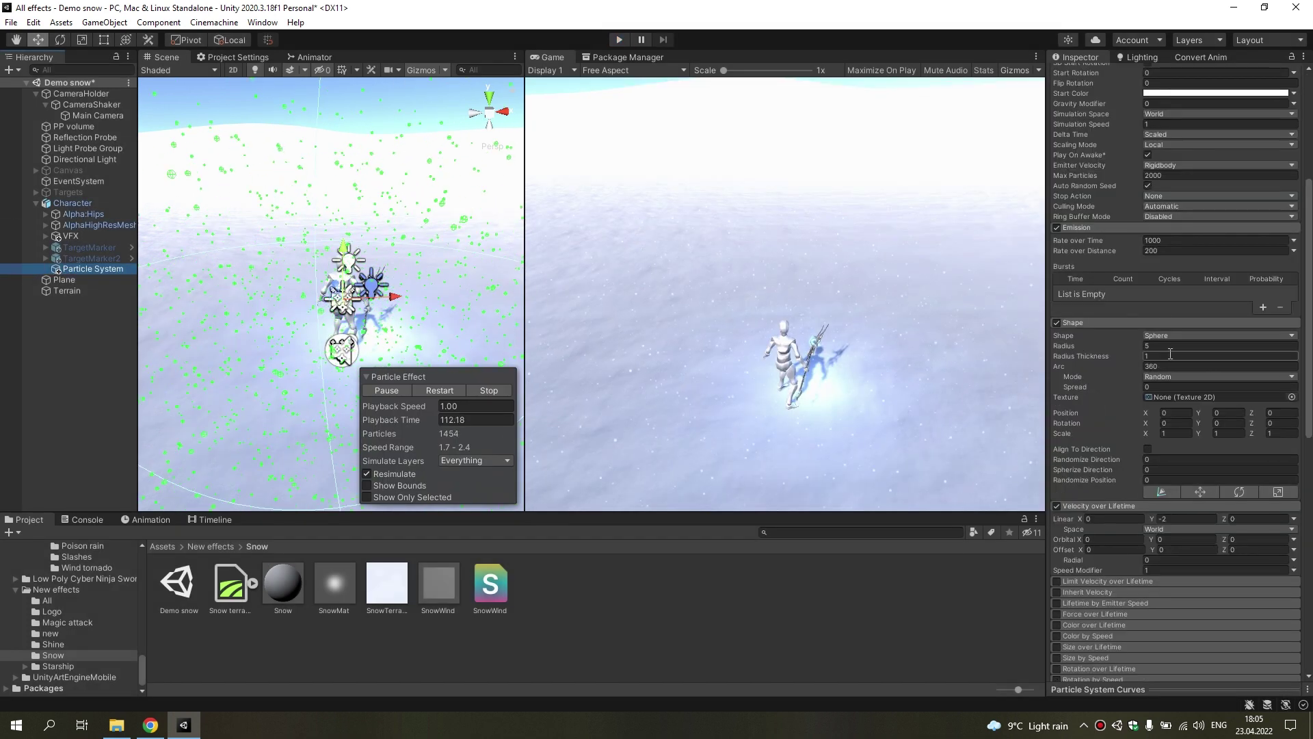
{"action": "scroll", "coordinate": [1164, 383], "scroll_direction": "down", "scroll_amount": 10}
{"action": "left_click", "coordinate": [1136, 493]}
{"action": "left_click", "coordinate": [1155, 505]}
{"action": "left_click", "coordinate": [1182, 536]}
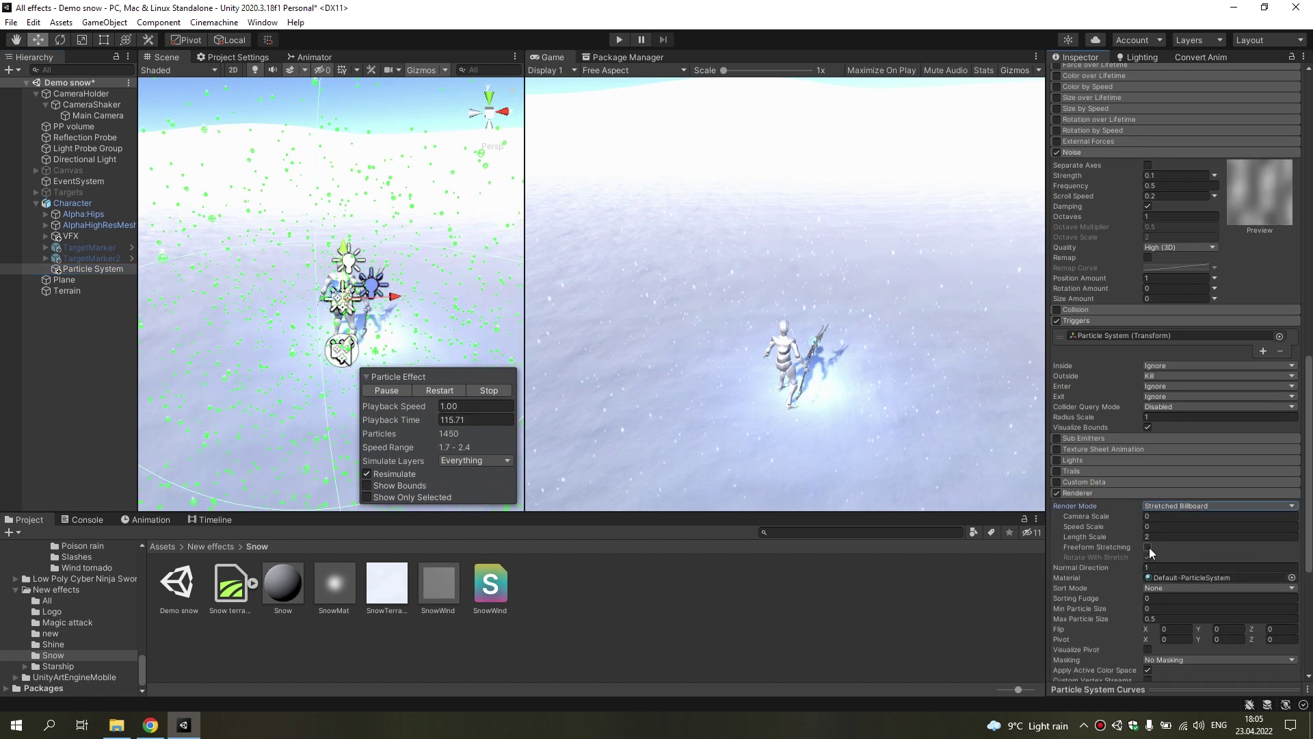
{"action": "scroll", "coordinate": [1211, 425], "scroll_direction": "up", "scroll_amount": 8}
{"action": "scroll", "coordinate": [1227, 335], "scroll_direction": "up", "scroll_amount": 8}
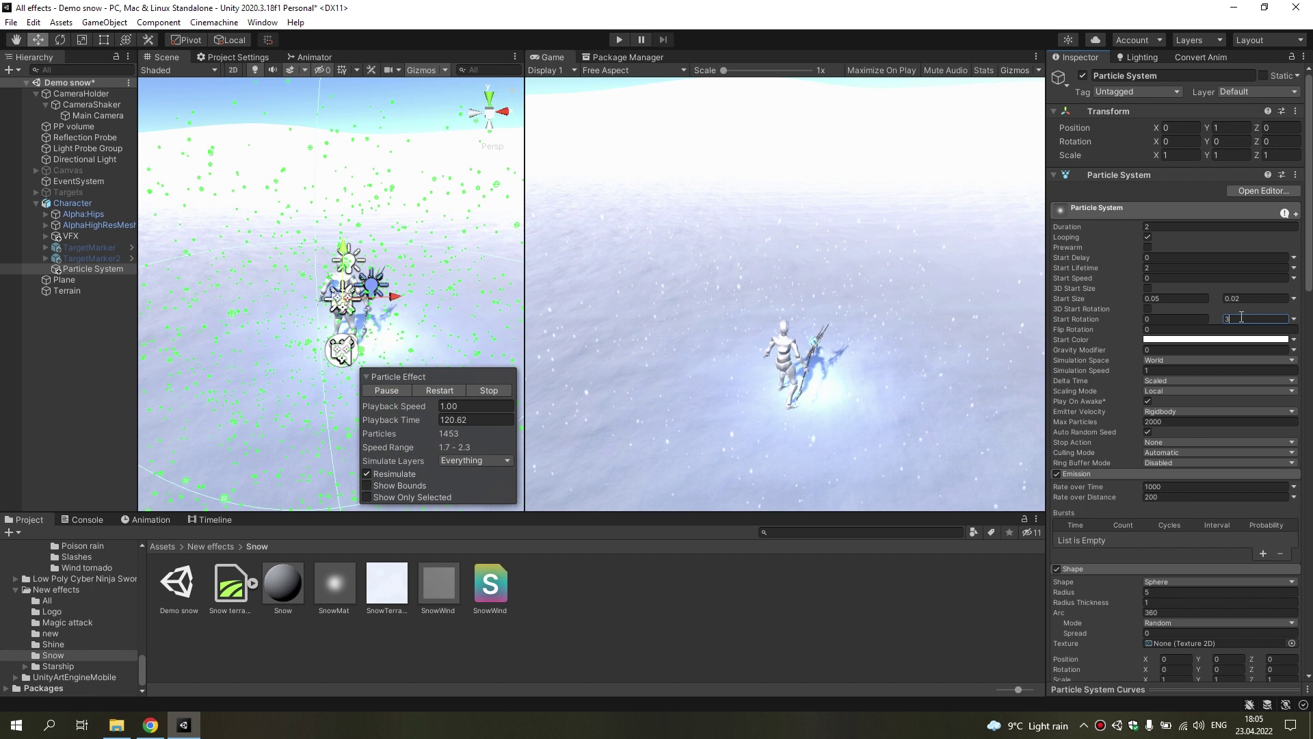
{"action": "left_click", "coordinate": [42, 347]}
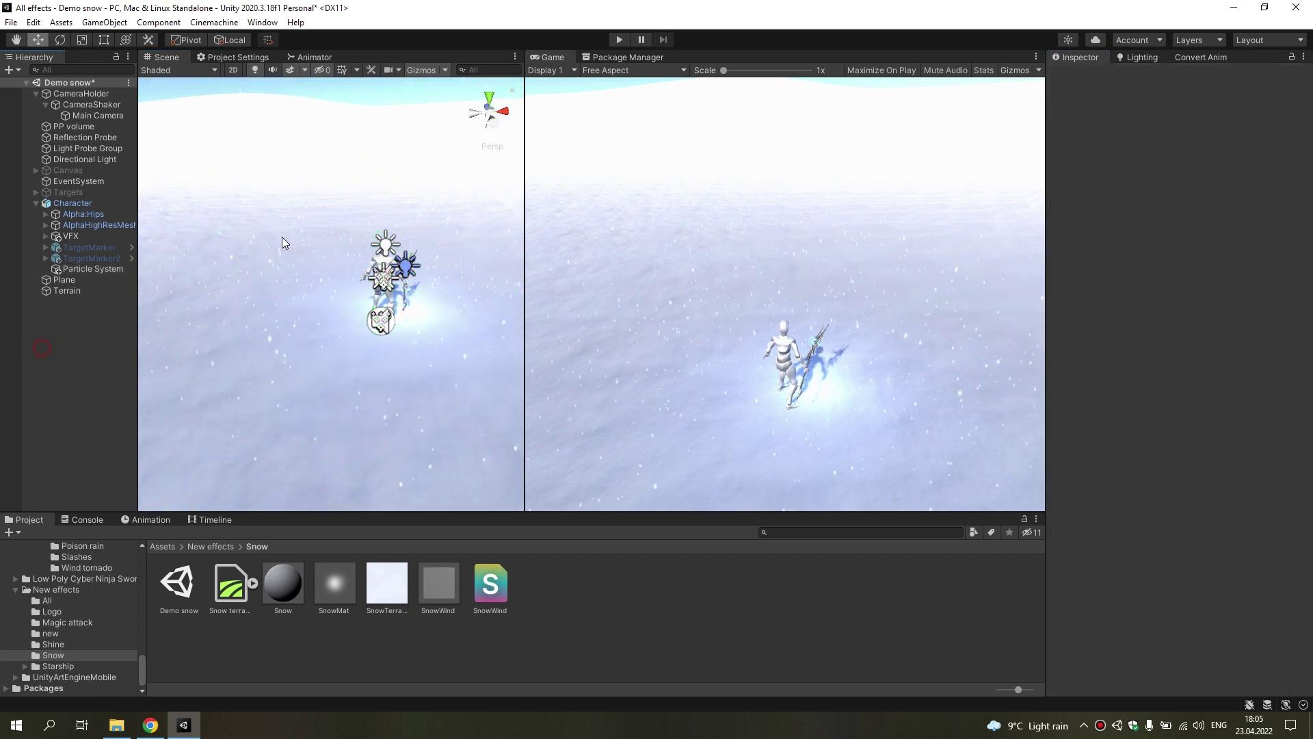
{"action": "left_click", "coordinate": [620, 40]}
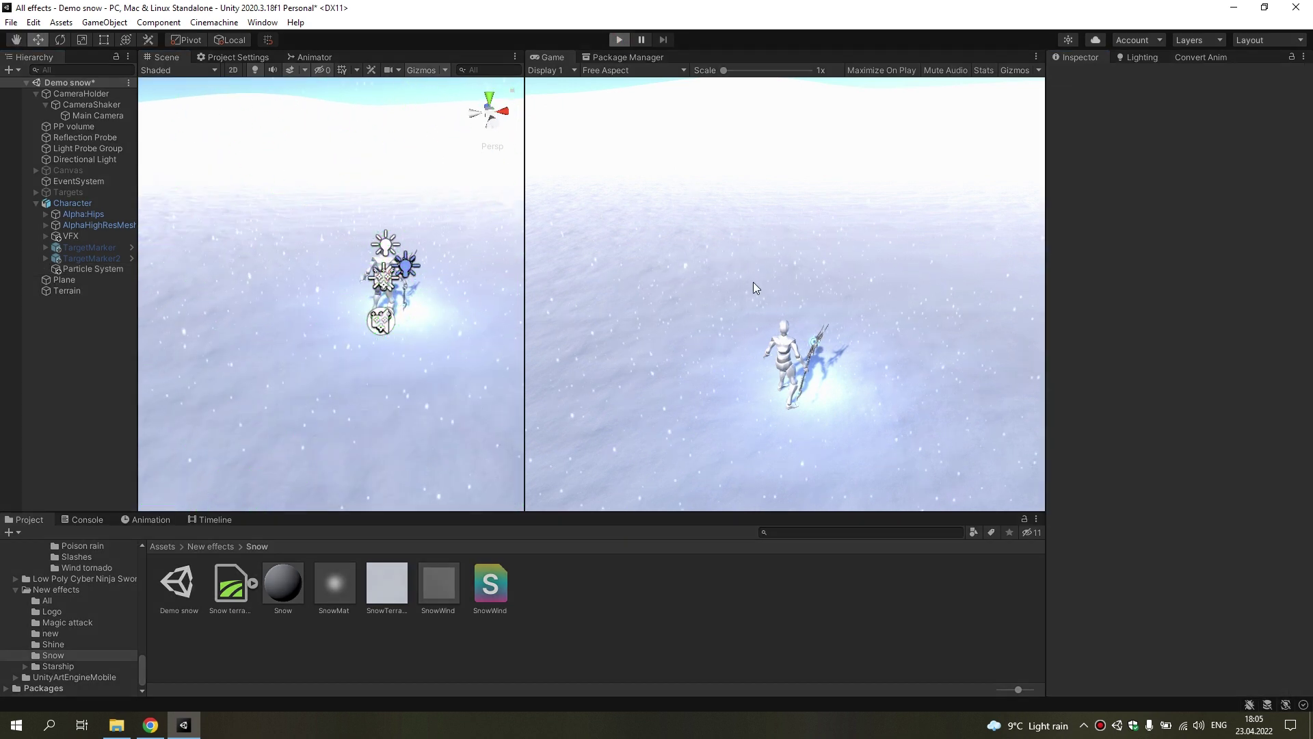
{"action": "left_click", "coordinate": [785, 324]}
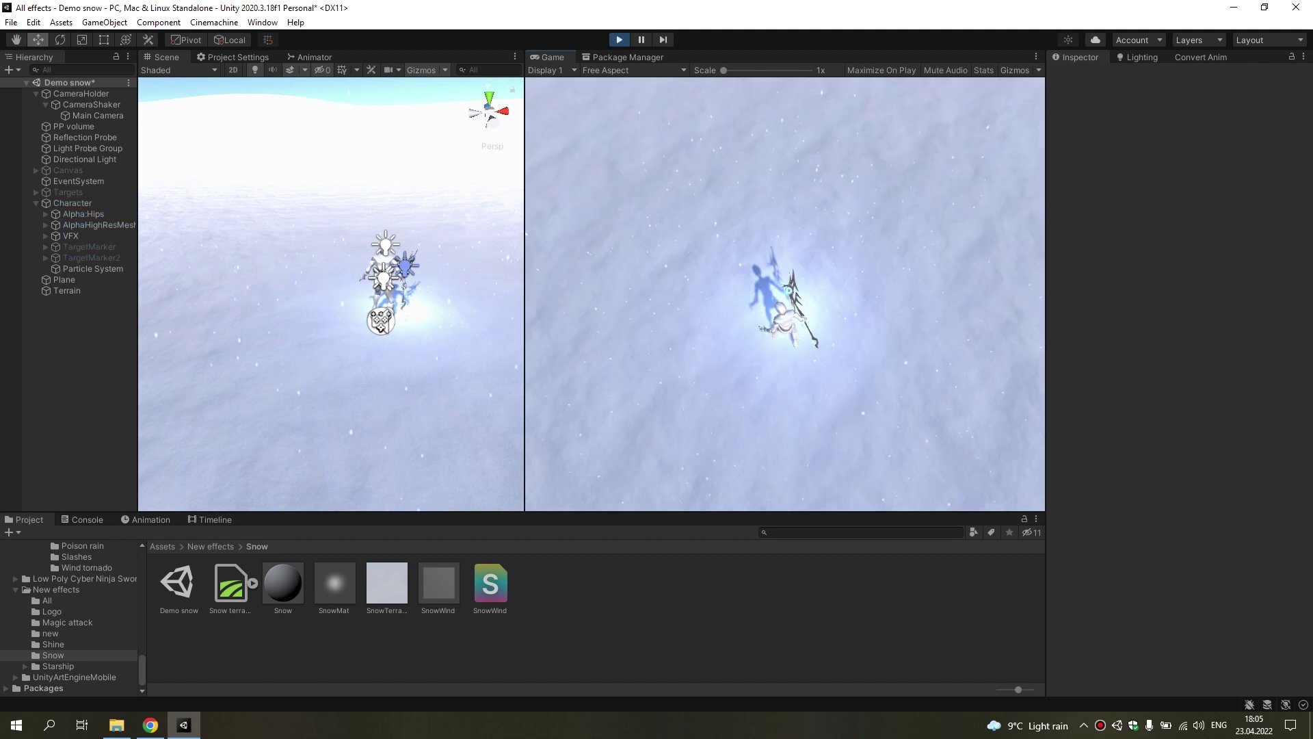
{"action": "key", "text": "w"}
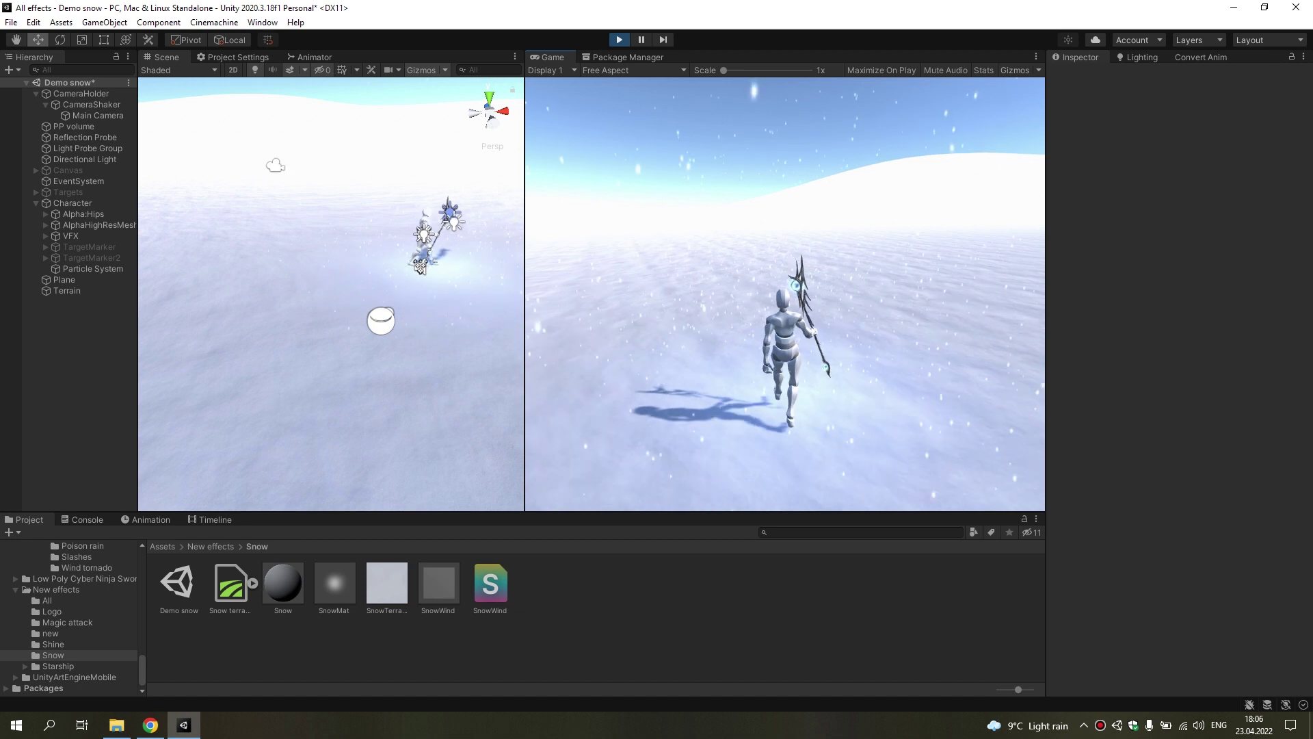
{"action": "key", "text": "w"}
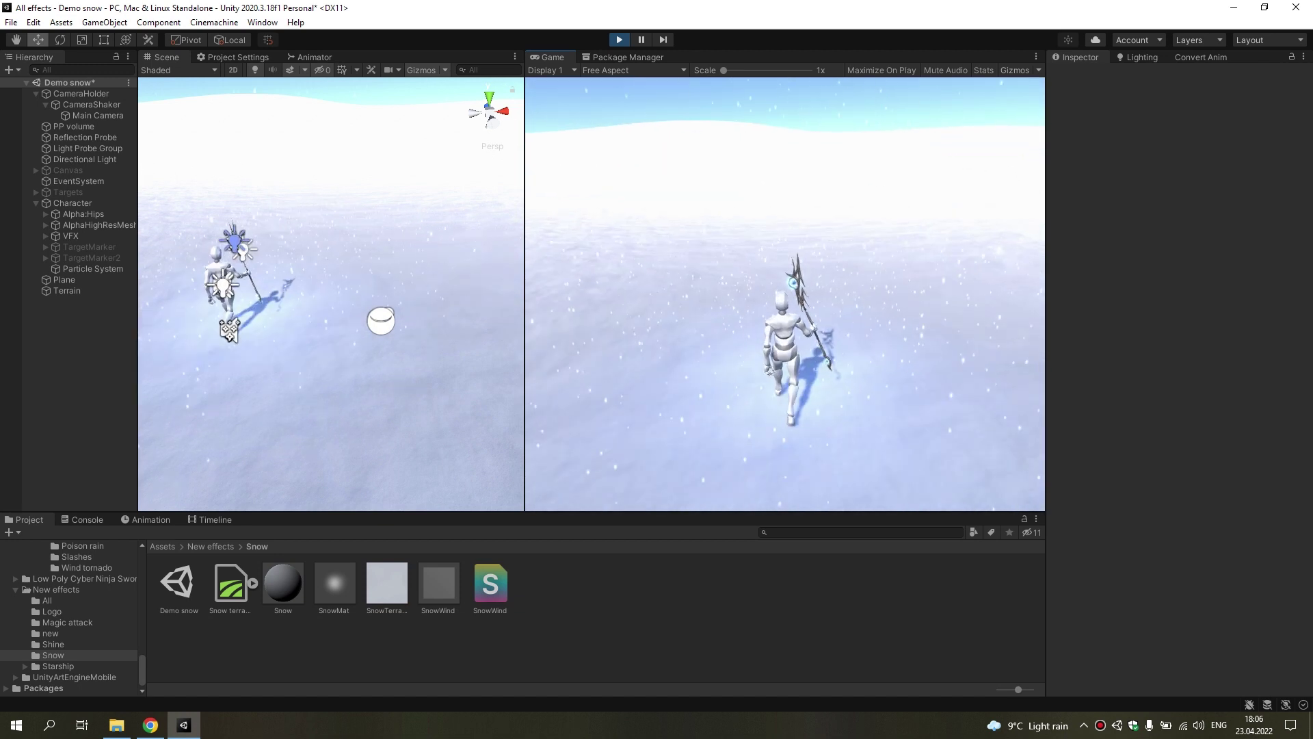
{"action": "key", "text": "w"}
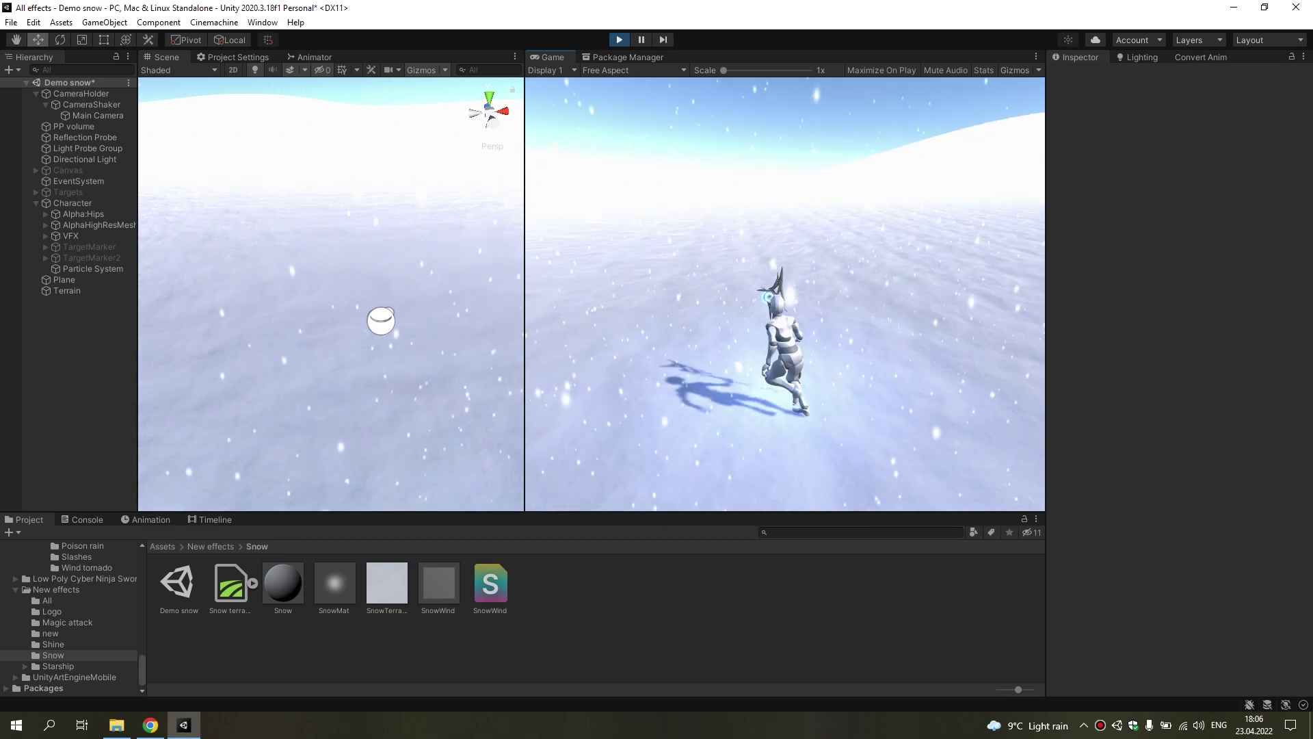
{"action": "key", "text": "s"}
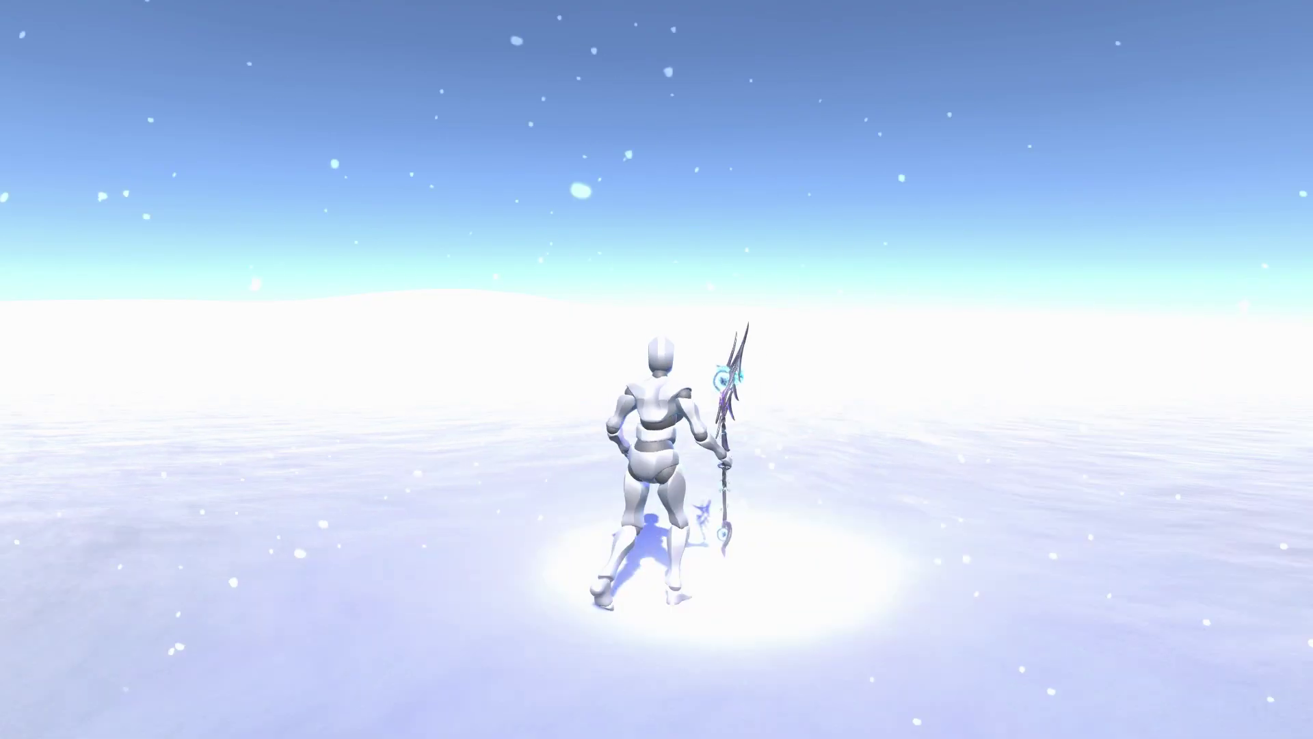
{"action": "key", "text": "1"}
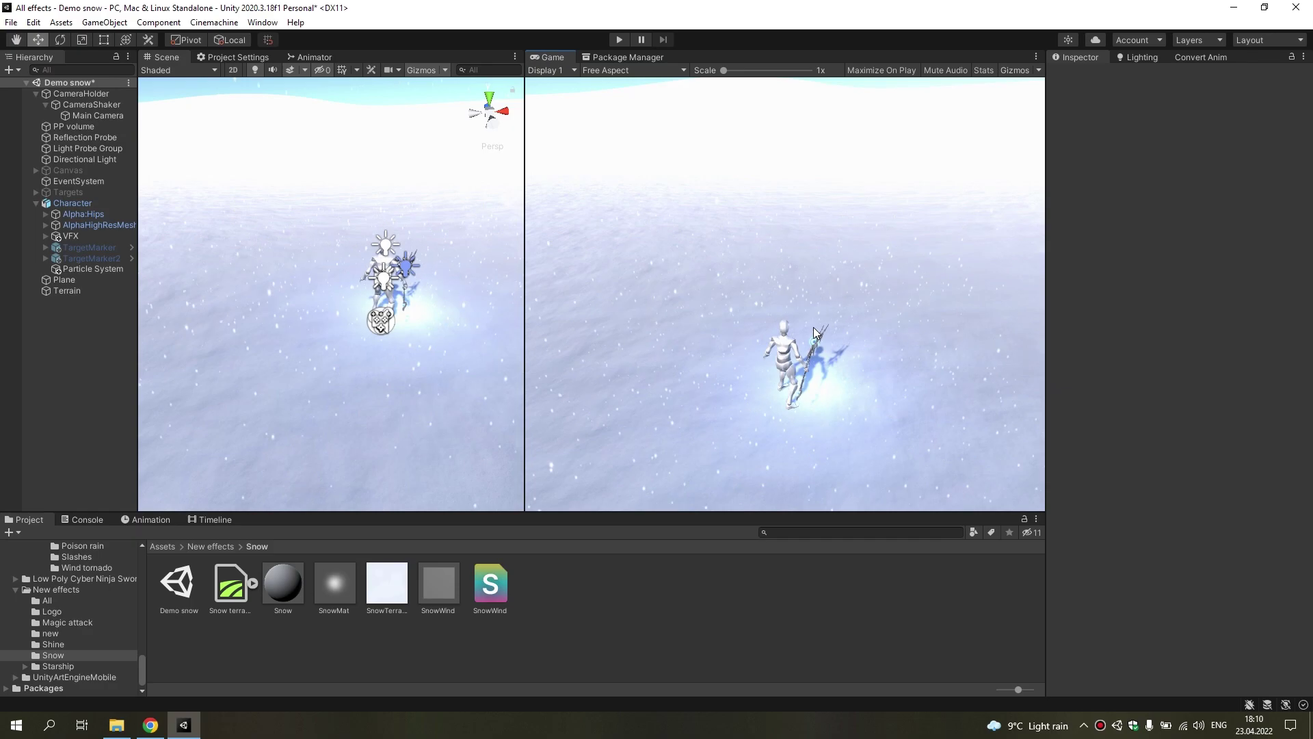
- Switch the Scene view shading to Overdraw and enter Play mode
{"action": "left_click", "coordinate": [194, 71]}
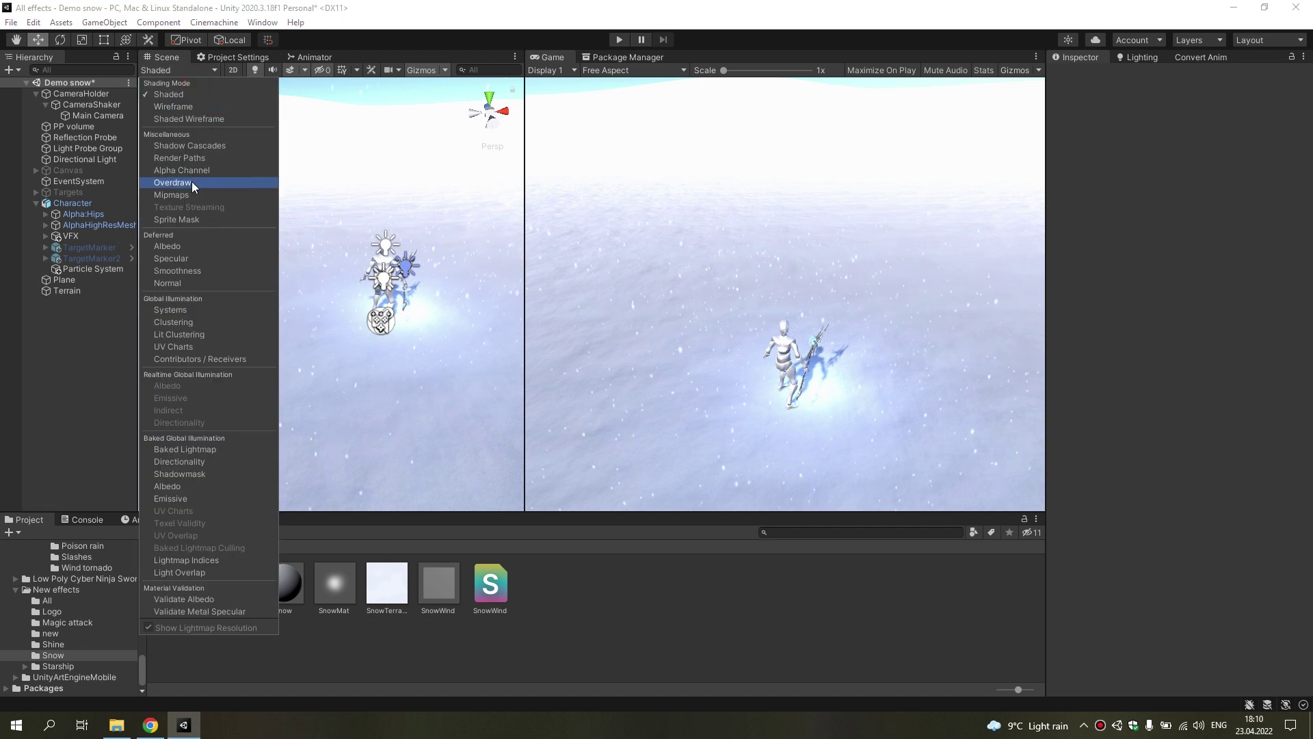
{"action": "left_click", "coordinate": [195, 183]}
{"action": "left_click", "coordinate": [620, 41]}
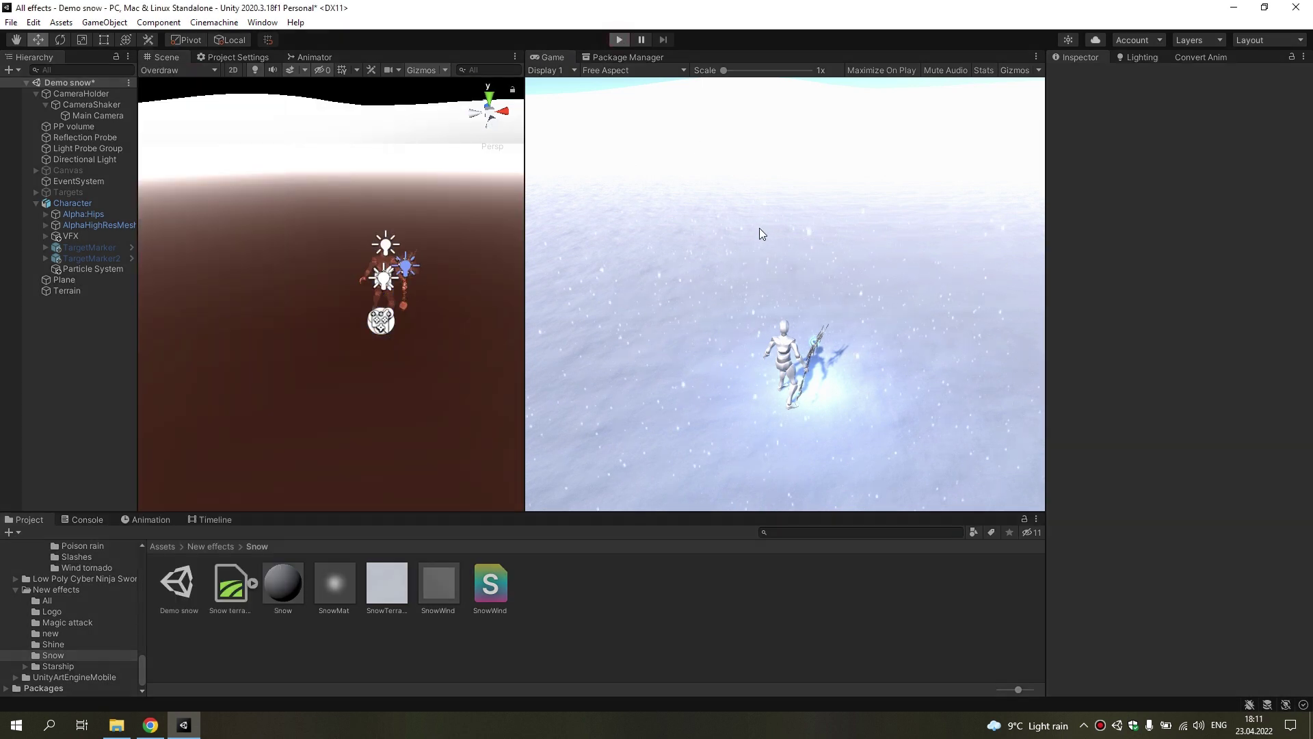